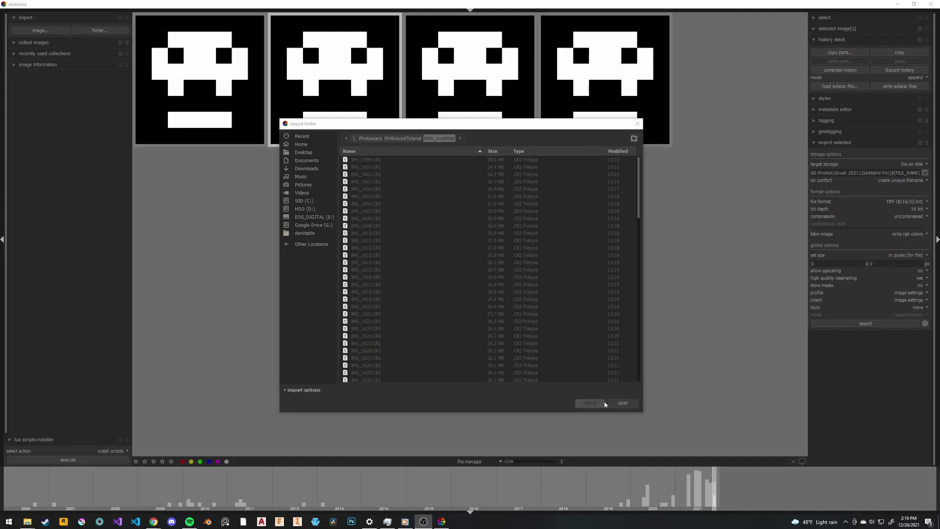
Import the photo folder, lower the reference shot's white balance temperature, and enable chromatic aberration and lens correction
click(623, 404)
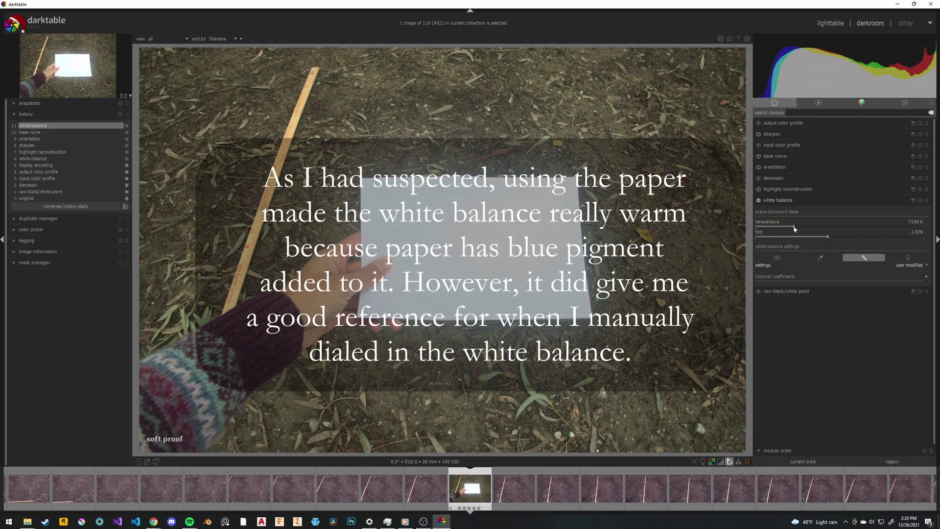
drag(795, 229, 780, 229)
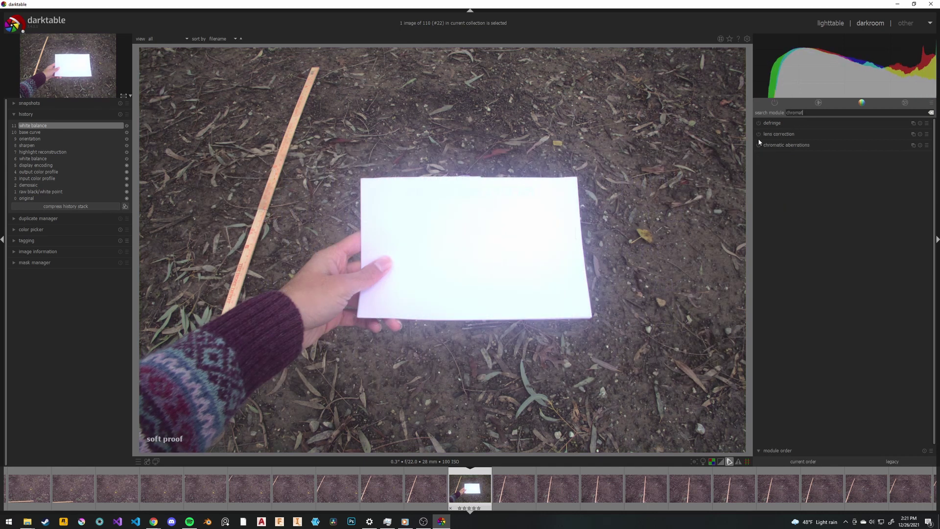
click(759, 145)
click(780, 145)
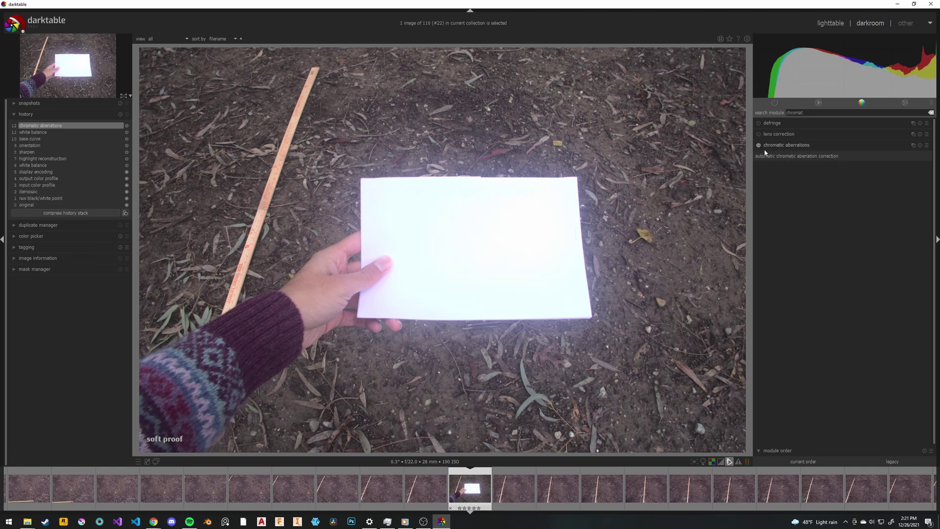
click(781, 134)
click(758, 134)
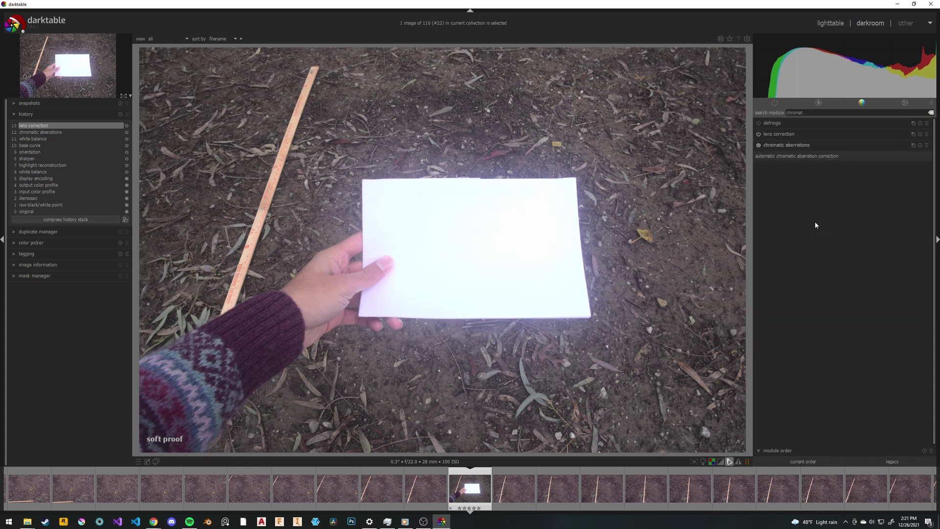
Back in lighttable, copy the reference photo's edits with white balance and orientation, excluding raw black/white point
key(l)
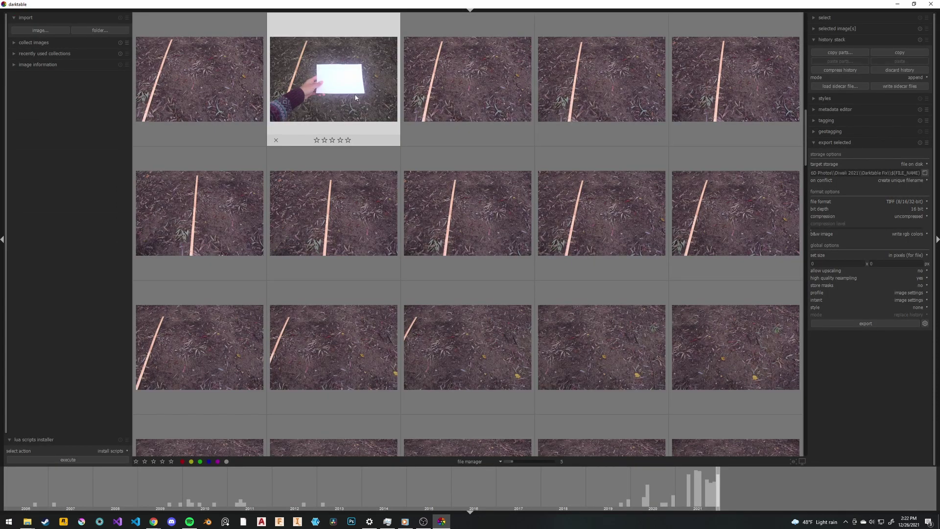
click(839, 52)
click(420, 257)
click(420, 274)
click(420, 314)
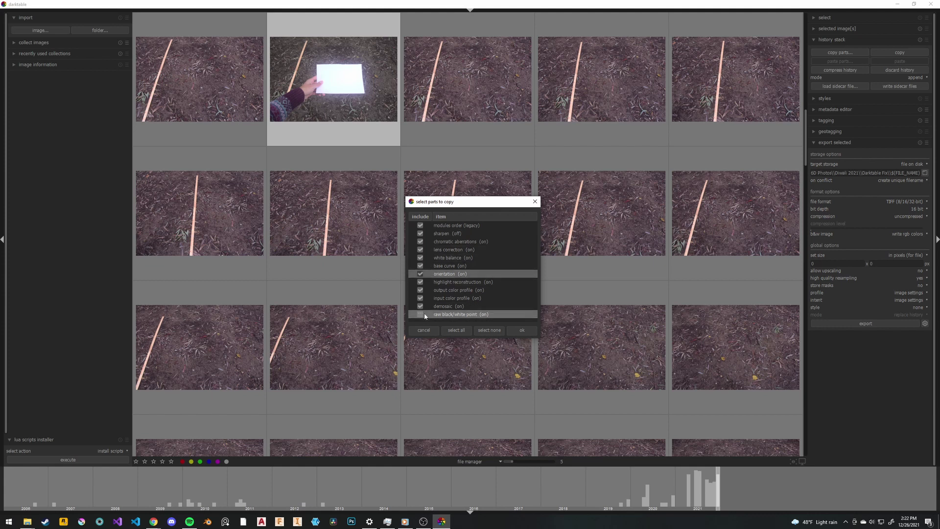
click(518, 331)
Select all 110 photos, export them as TIFFs, and add them to Meshroom's image list
key(ctrl+a)
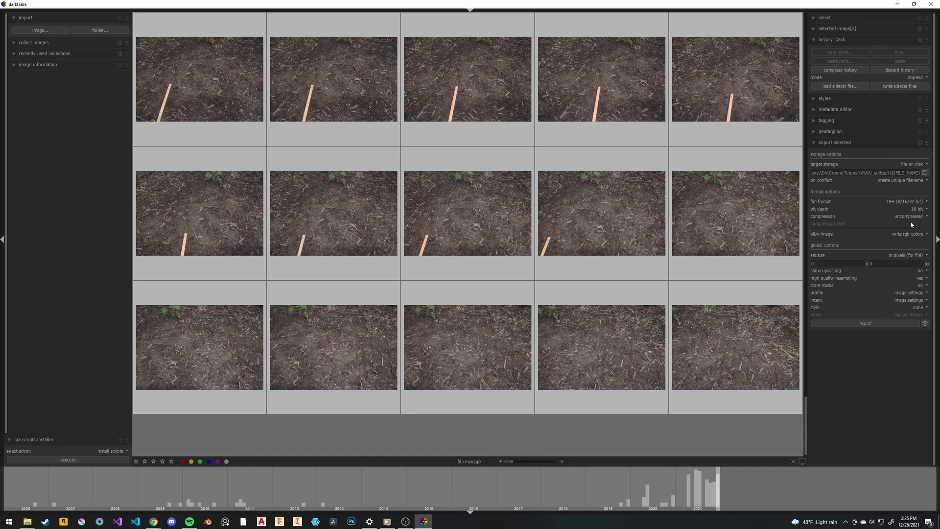
click(879, 324)
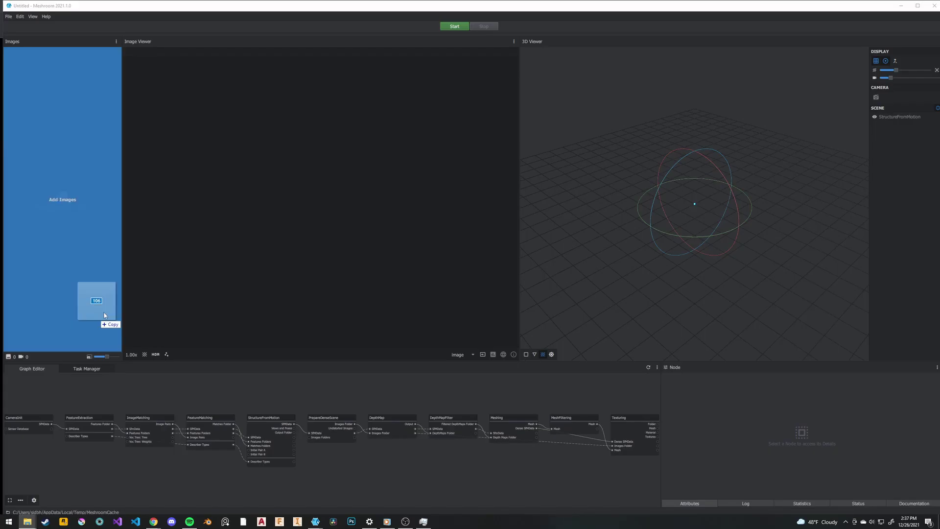
drag(93, 301, 84, 247)
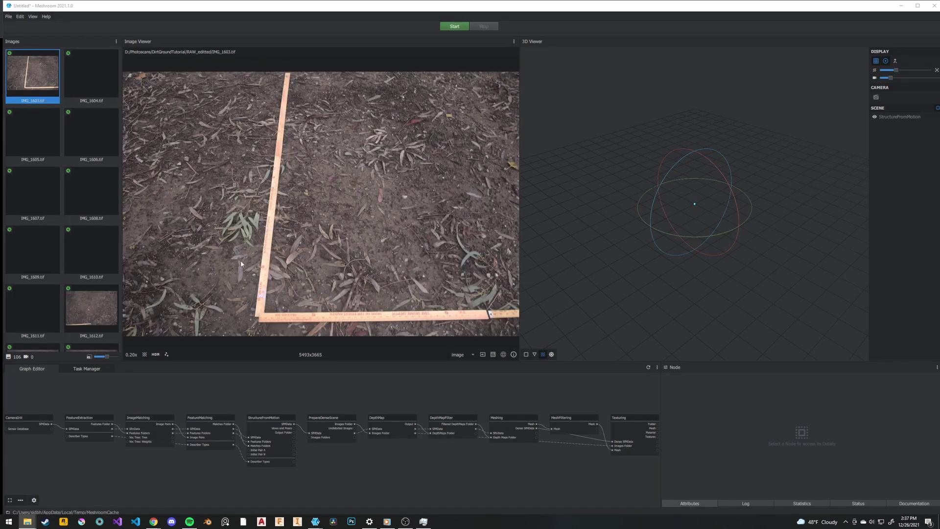
Preview photos IMG_1606 and IMG_1603 in Meshroom's image list
click(82, 132)
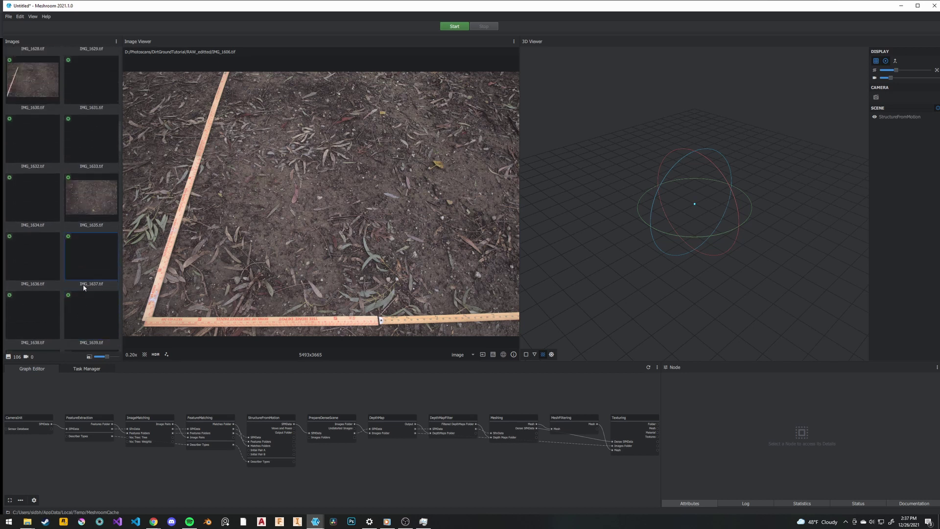
scroll(84, 288, up, 12)
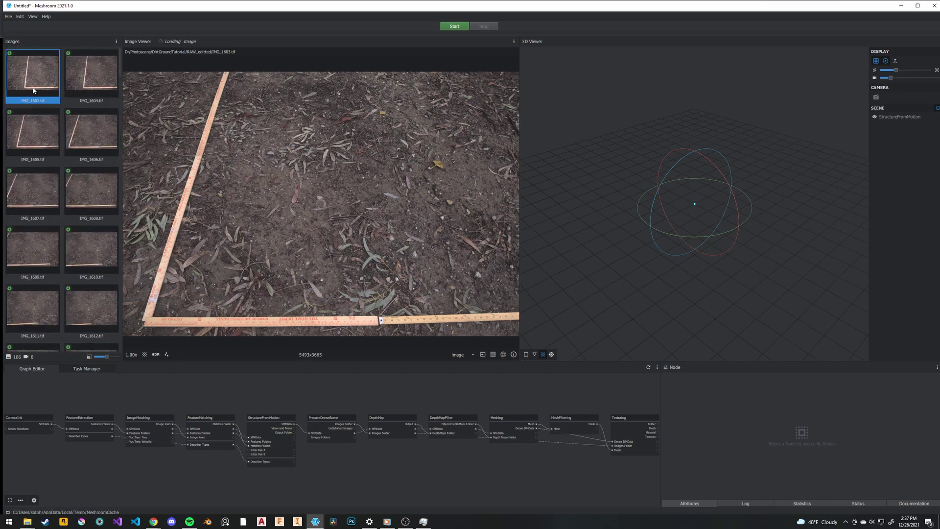
click(33, 91)
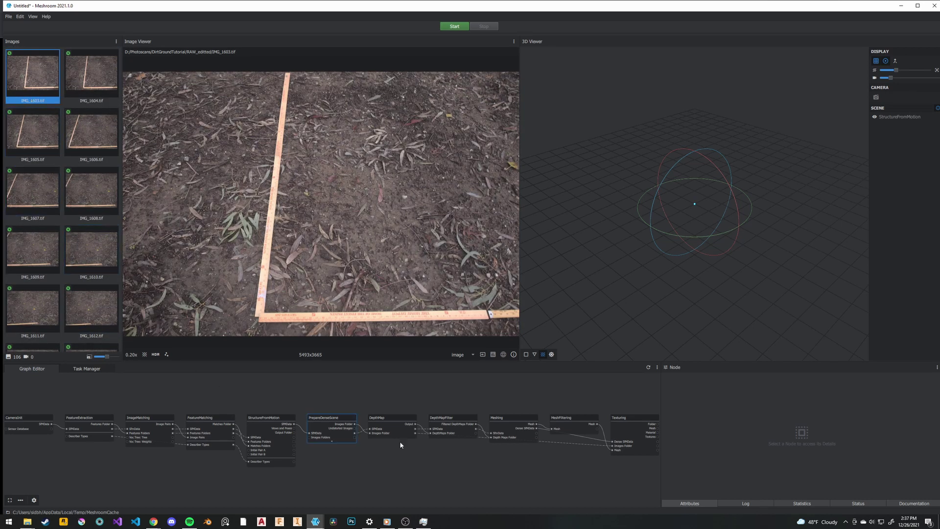
Select the Texturing node and zoom in on it to show its settings
click(632, 438)
middle_drag(622, 472, 430, 439)
scroll(472, 434, up, 3)
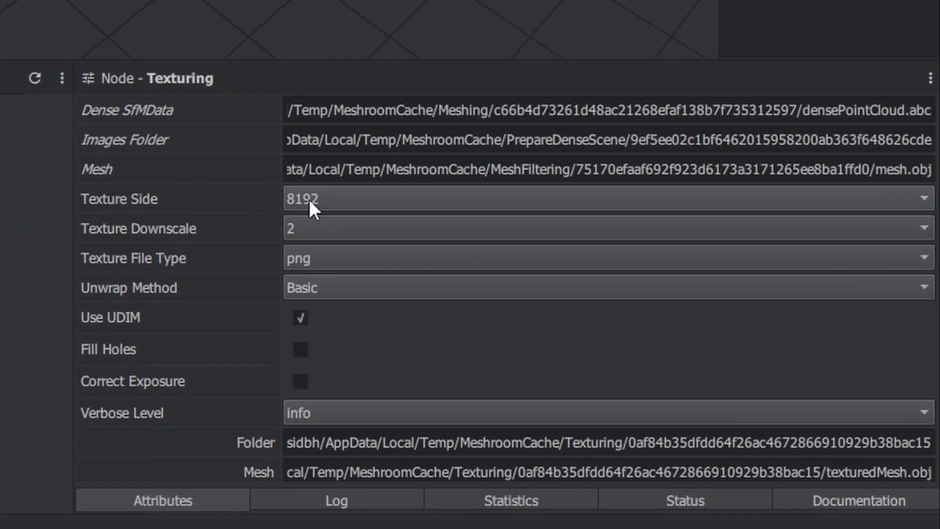
Set Texturing to texture side 4096, texture downscale 1 and tiff file type
click(310, 199)
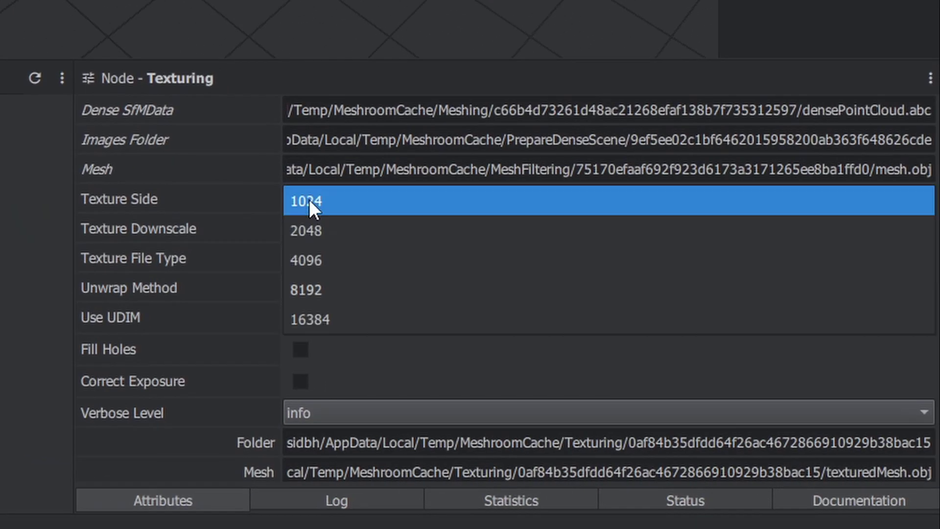
click(324, 273)
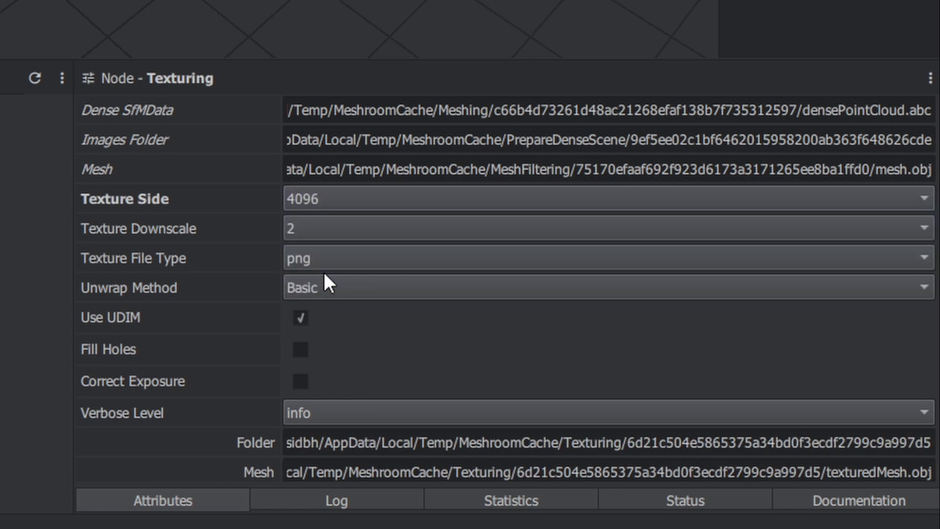
click(318, 228)
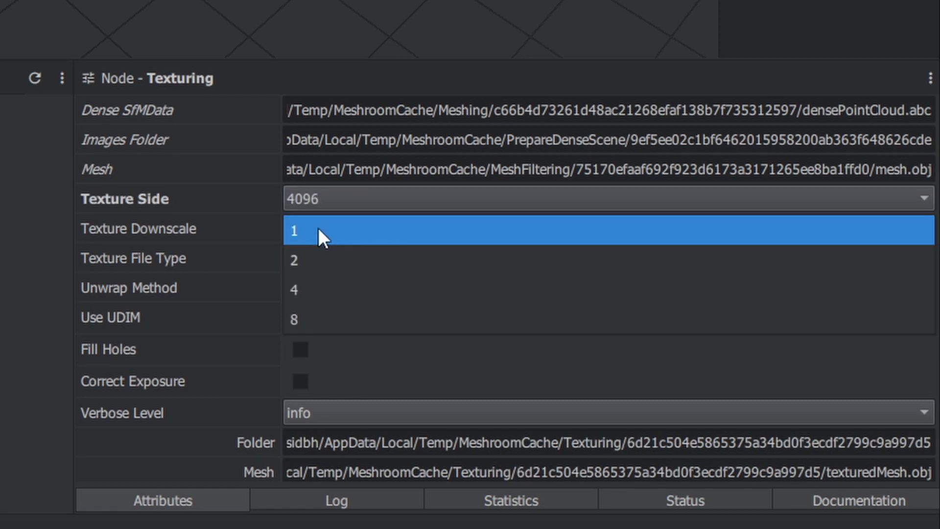
click(318, 228)
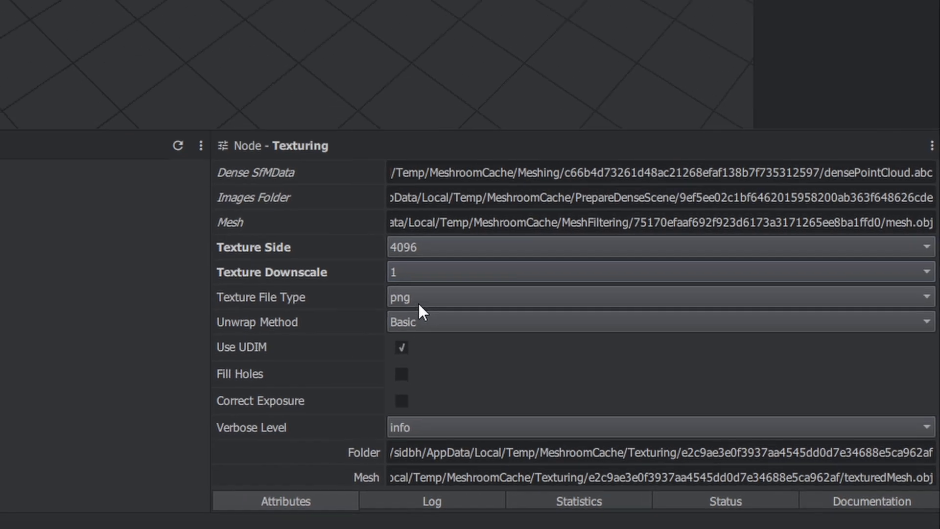
click(322, 264)
click(573, 399)
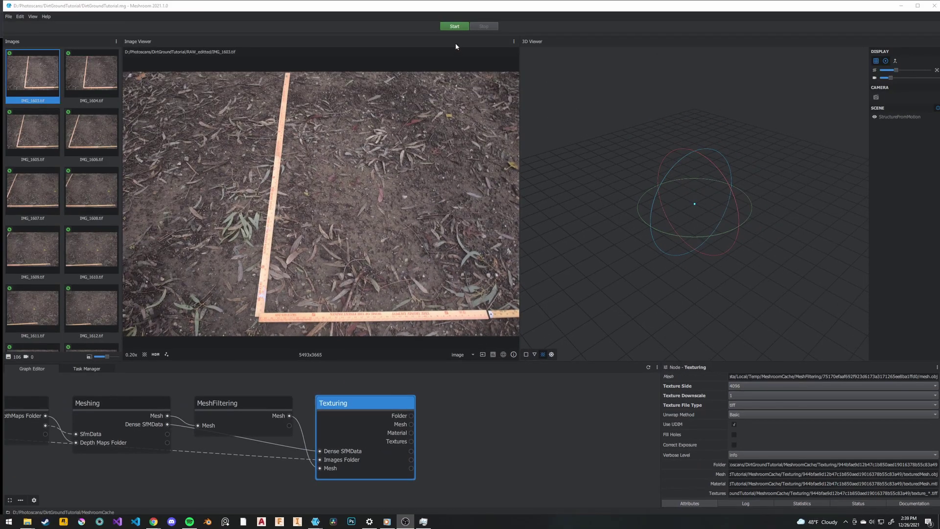
Start computing the pipeline and view the whole chain from CameraInit to Texturing
click(454, 26)
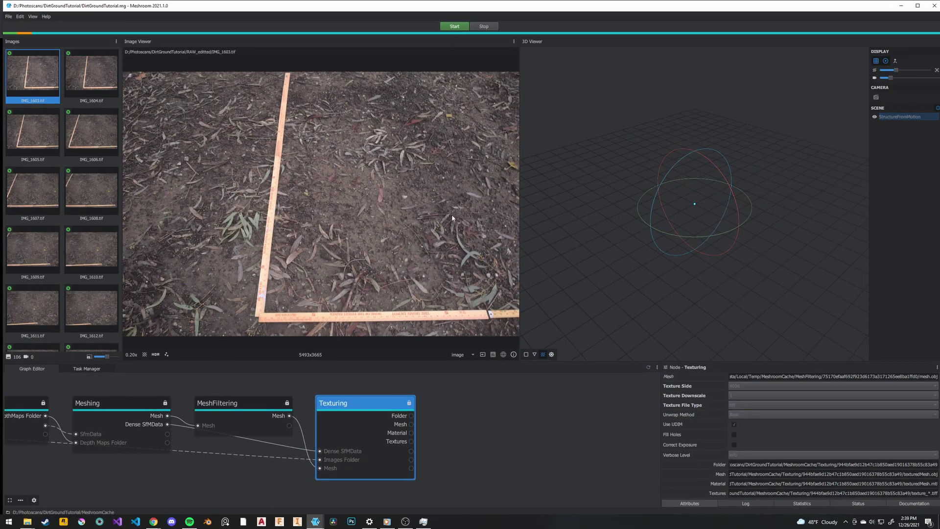
scroll(448, 437, down, 5)
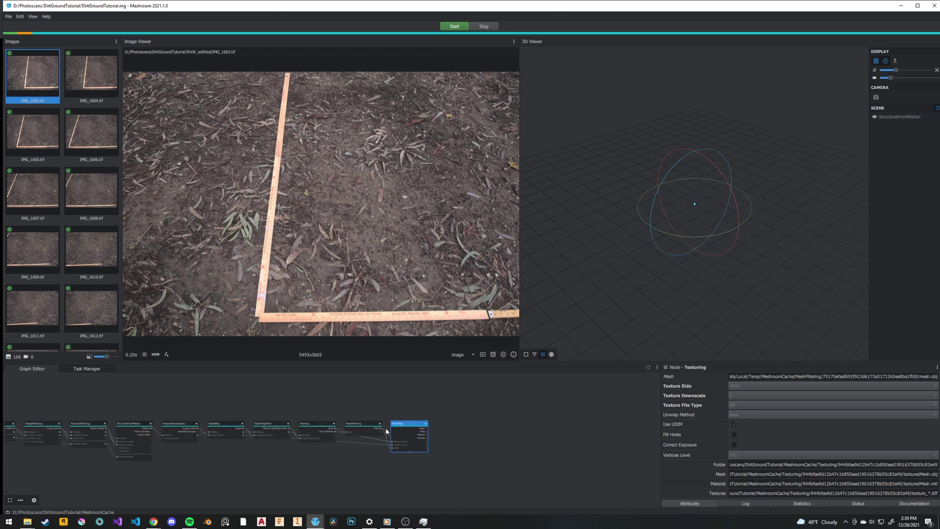
middle_drag(218, 443, 364, 443)
scroll(362, 443, up, 1)
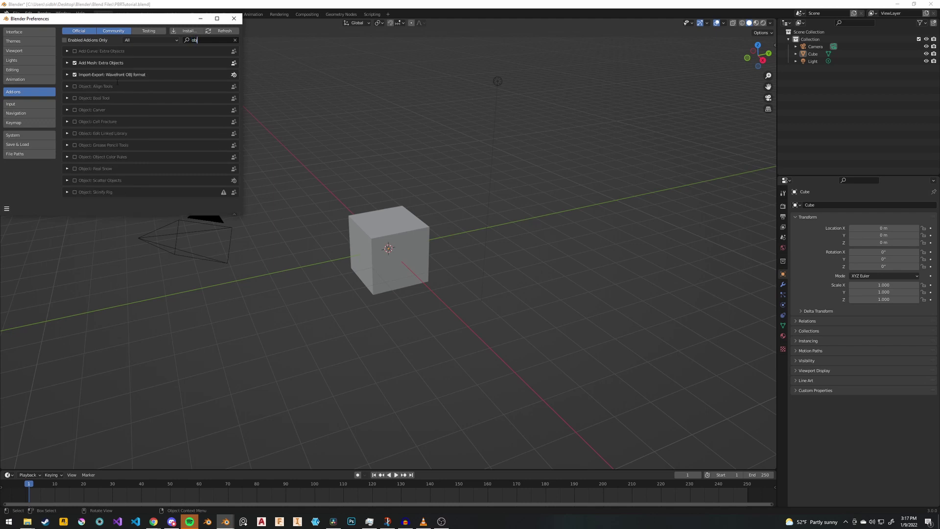
Search add-ons for 'node' to confirm Node Wrangler is enabled, then close Preferences
key(BackSpace)
key(BackSpace)
text(node)
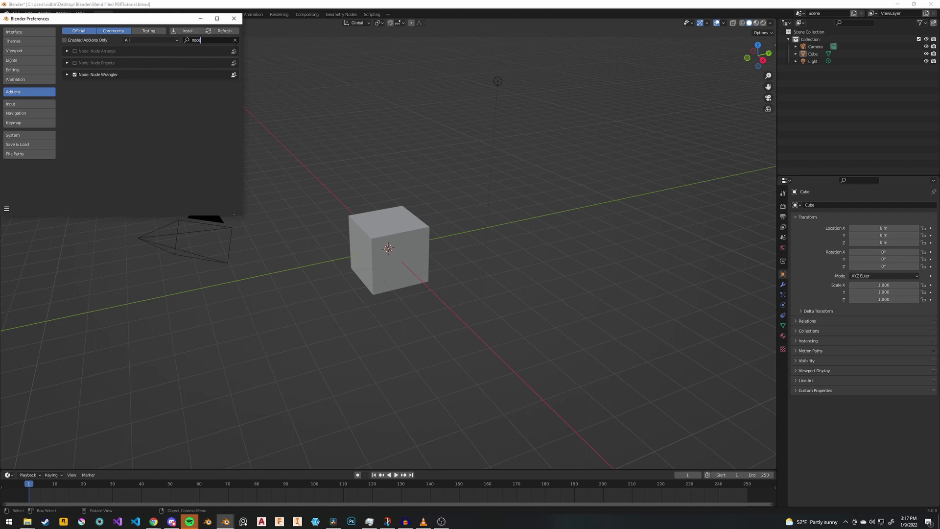
click(234, 18)
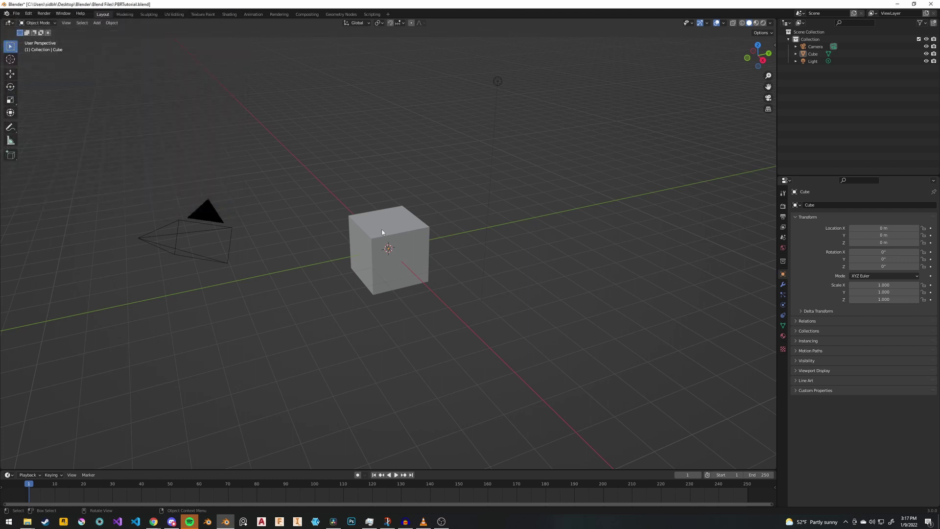
Import texturedMesh.obj as Wavefront OBJ from MeshroomCache/Texturing's result subfolder
click(16, 13)
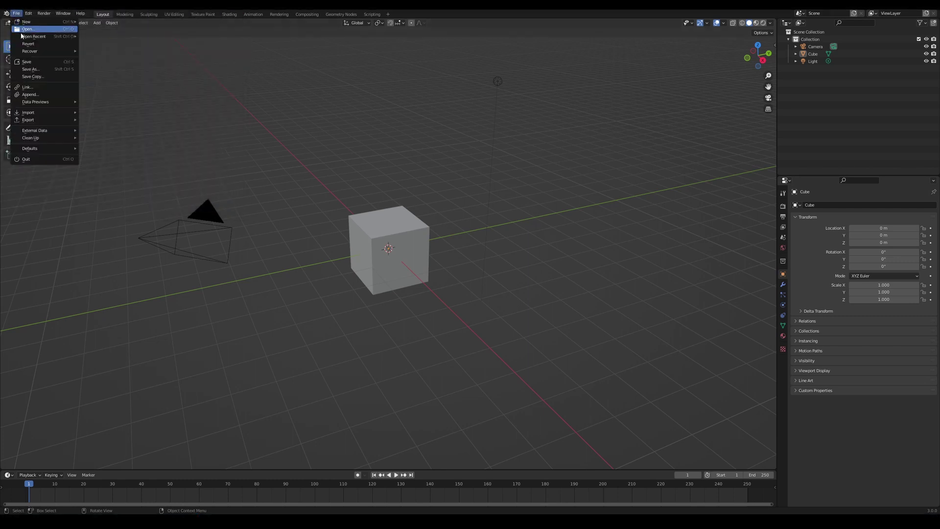
mouse_move(42, 114)
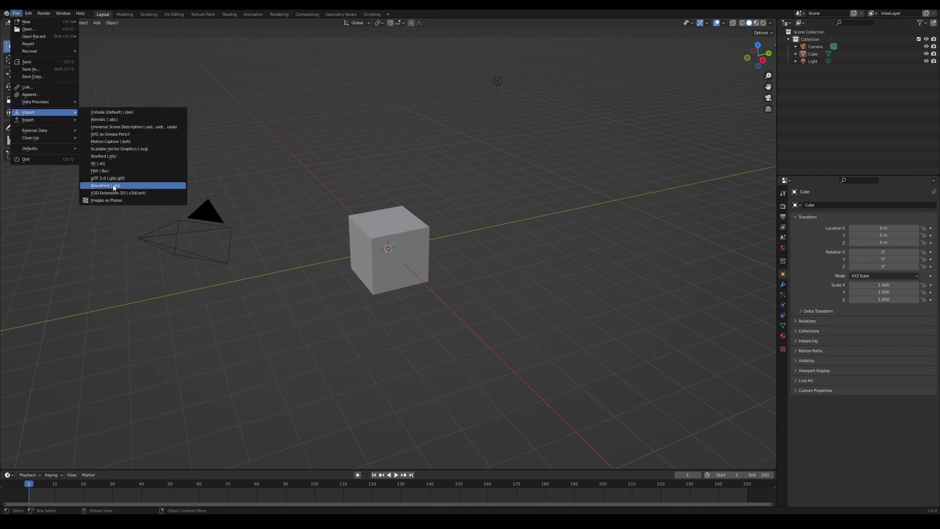
click(110, 185)
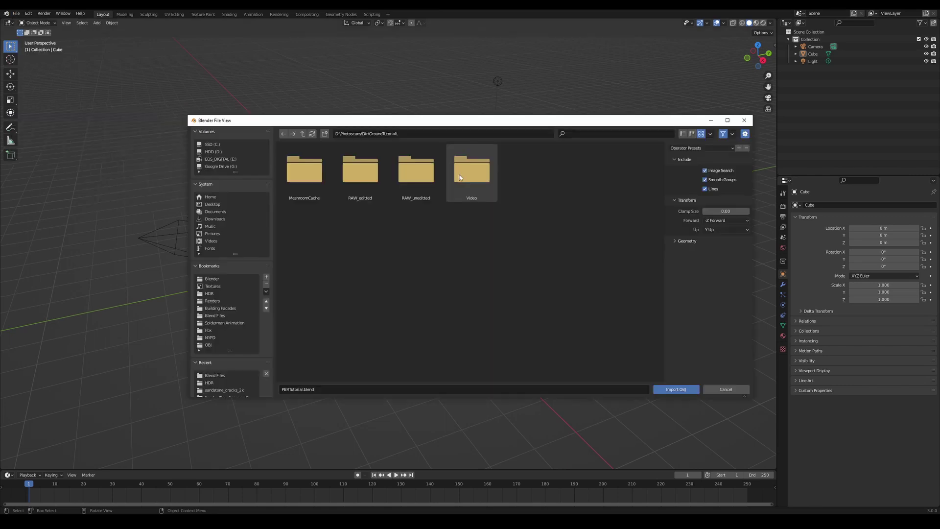
click(316, 173)
click(512, 217)
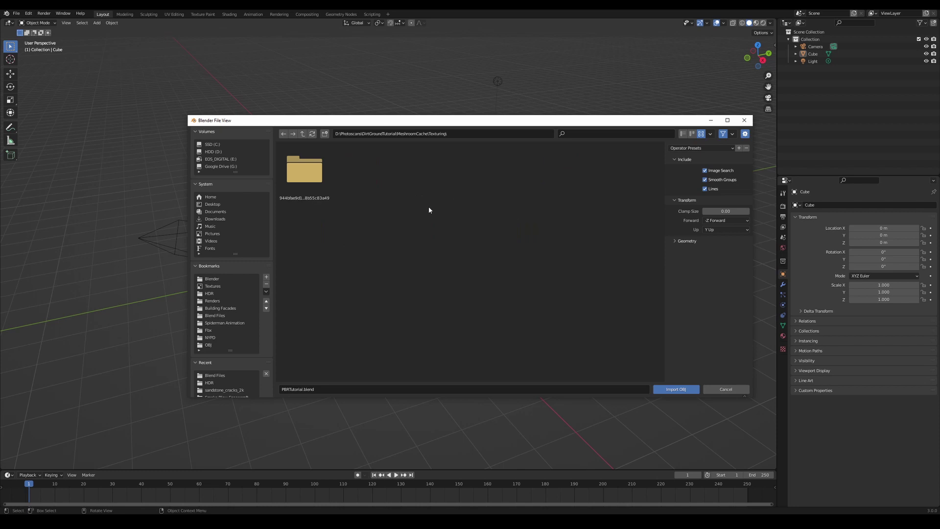
click(319, 178)
click(361, 171)
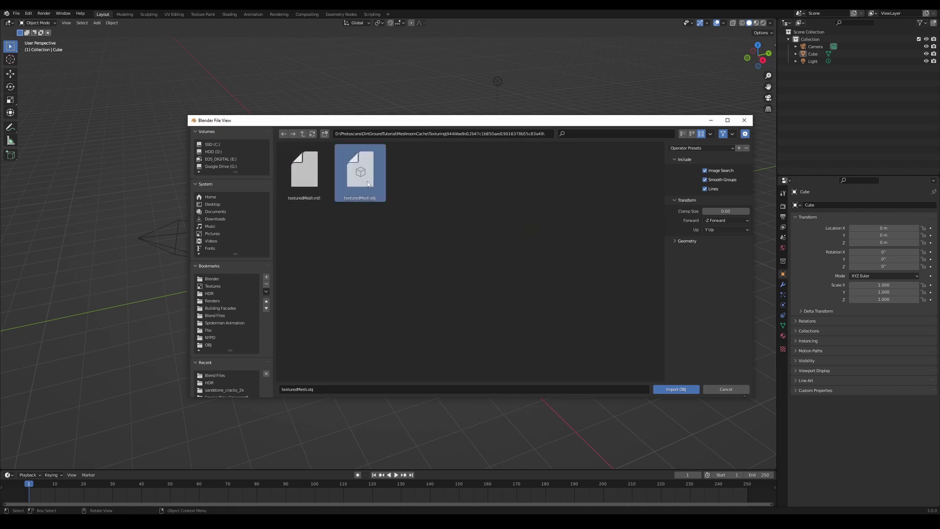
click(676, 388)
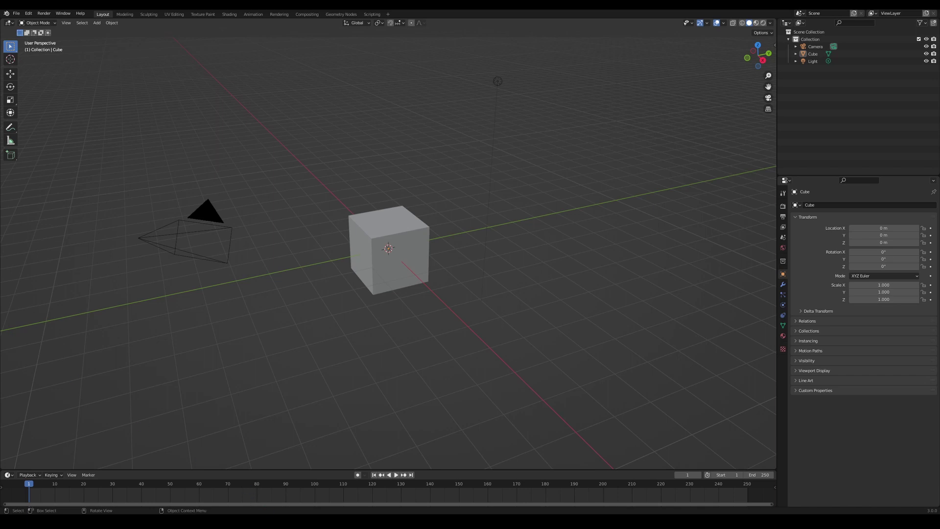
Open Task Manager to watch system load, then dismiss it to reveal the imported scan
key(ctrl+shift+Escape)
drag(478, 93, 574, 129)
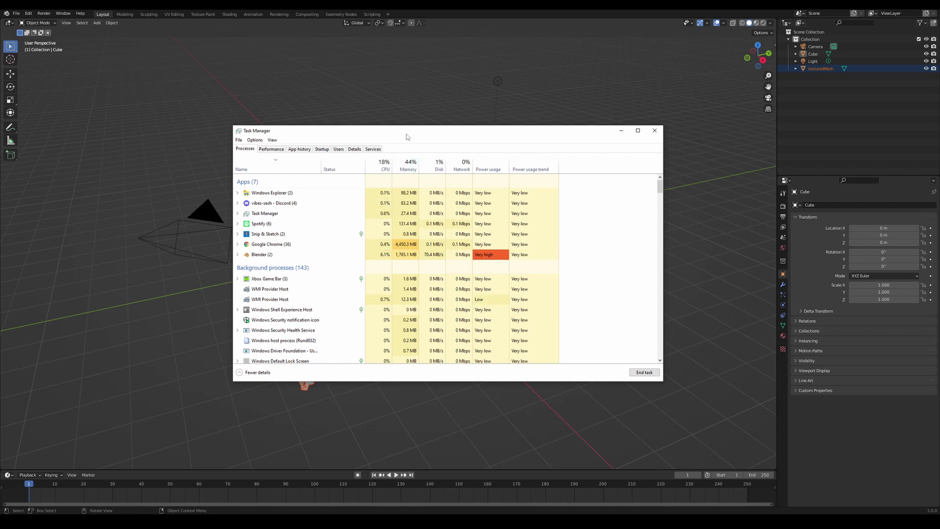
drag(408, 133, 3, 353)
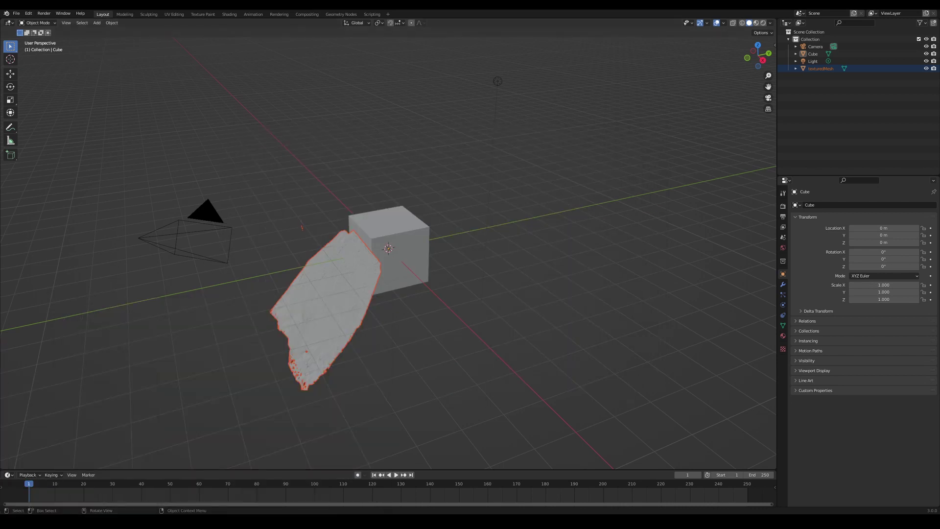
Delete the default cube from the scene
click(353, 356)
middle_drag(384, 340, 380, 267)
click(380, 267)
key(x)
click(380, 267)
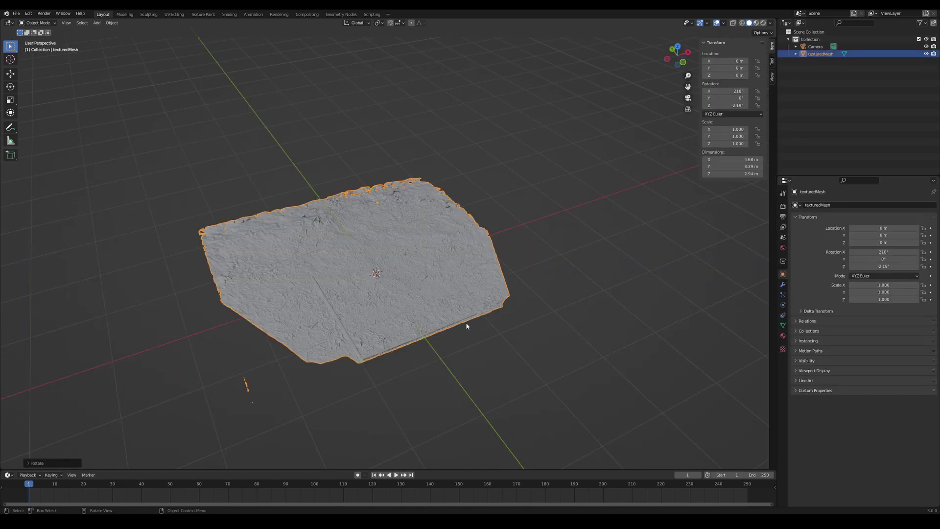
In Edit Mode, select the linked main ground mesh and invert to select the stray fragments
key(Tab)
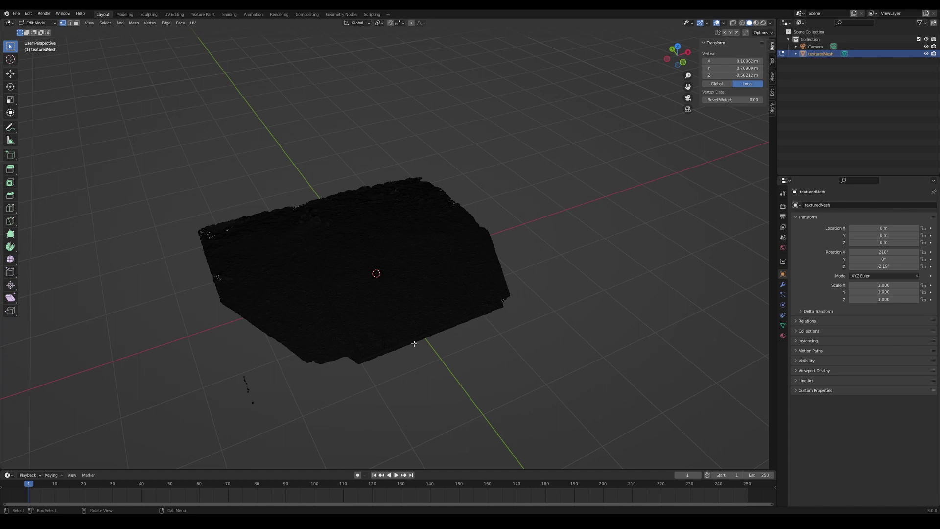
key(l)
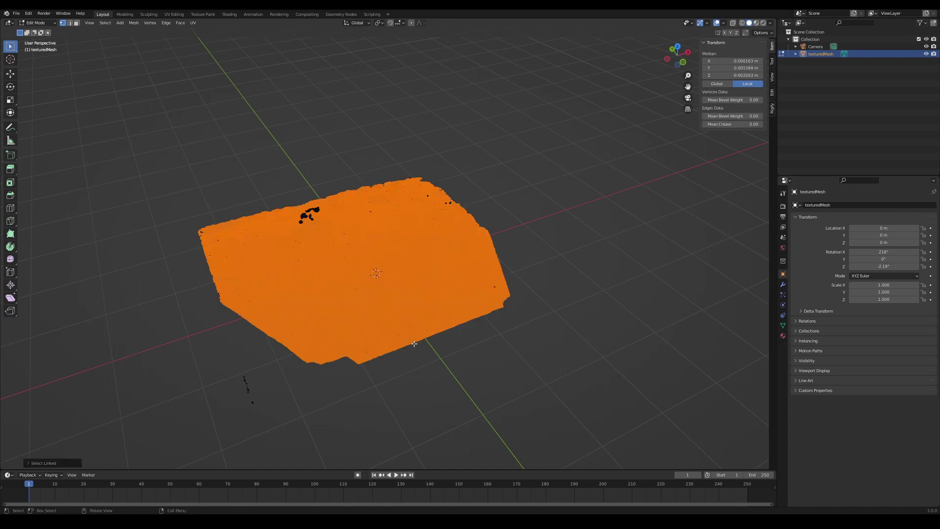
key(ctrl+i)
mouse_move(441, 353)
middle_down()
mouse_move(448, 359)
mouse_move(484, 286)
mouse_move(454, 342)
middle_up()
Delete the stray fragments and switch to a top-down wireframe view of the scan
key(x)
click(452, 339)
key(KP_7)
key(z)
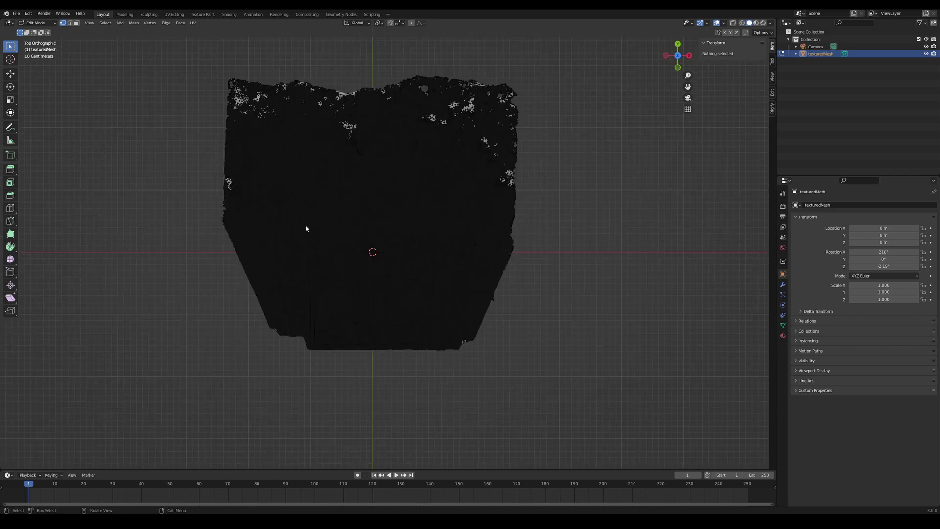
click(271, 232)
Box-select the clean lower rectangle, invert, and delete the unwanted outer vertices
key(b)
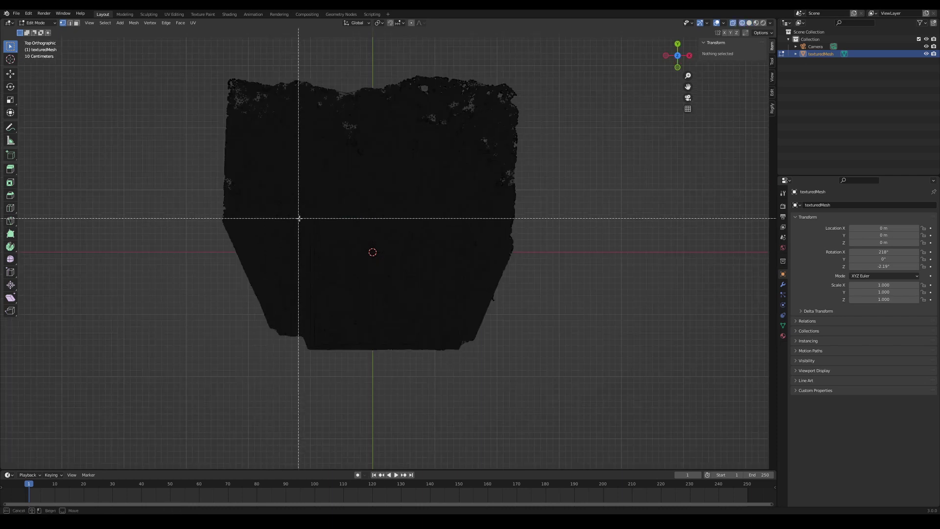
drag(303, 220, 473, 399)
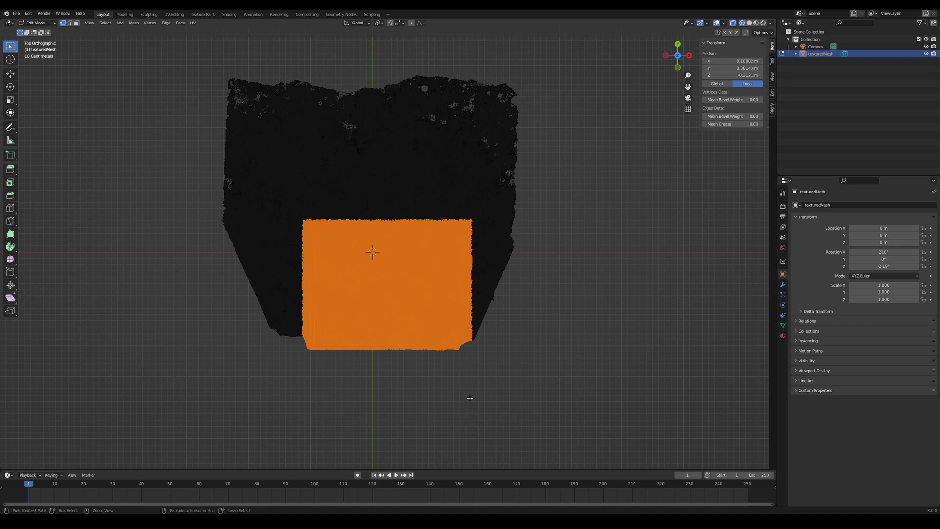
key(ctrl+i)
key(x)
click(469, 398)
Back in solid shading and Object Mode, add a 2 m plane to the scene
key(shift+z)
mouse_move(405, 384)
middle_down()
mouse_move(414, 369)
mouse_move(374, 319)
mouse_move(467, 305)
mouse_move(637, 348)
middle_up()
key(Tab)
scroll(417, 369, up, 4)
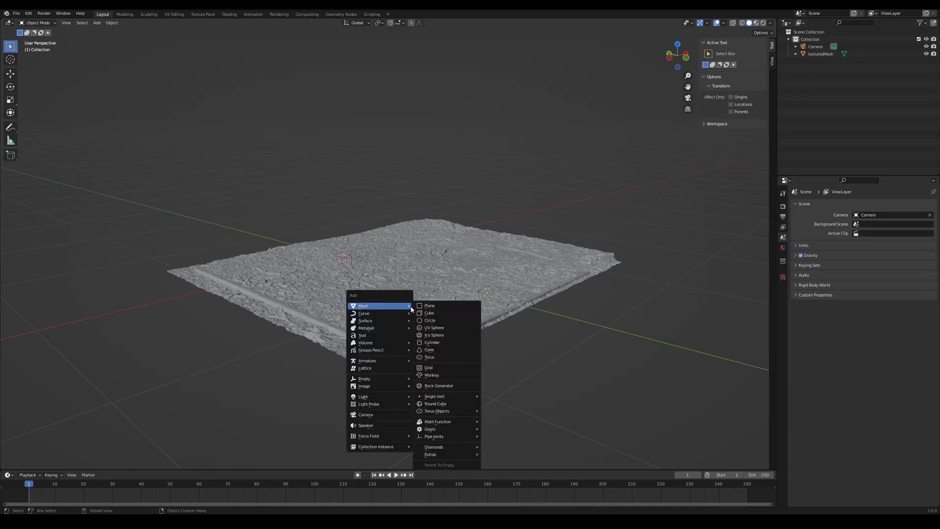
click(429, 305)
Raise the plane just above the ground and scale it by 0.893 to fit inside the patch
key(g)
key(z)
click(420, 328)
key(KP_7)
key(g)
click(404, 391)
scroll(404, 392, down, 2)
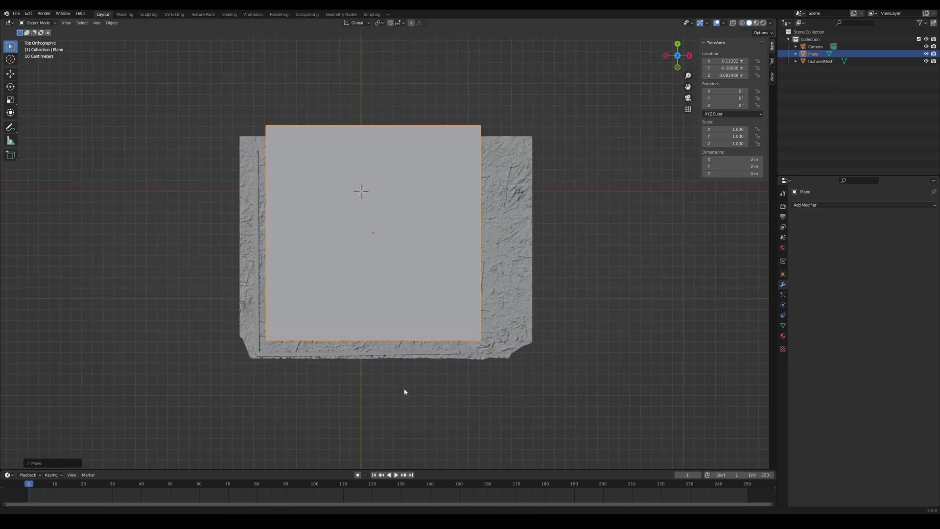
key(s)
click(495, 352)
key(g)
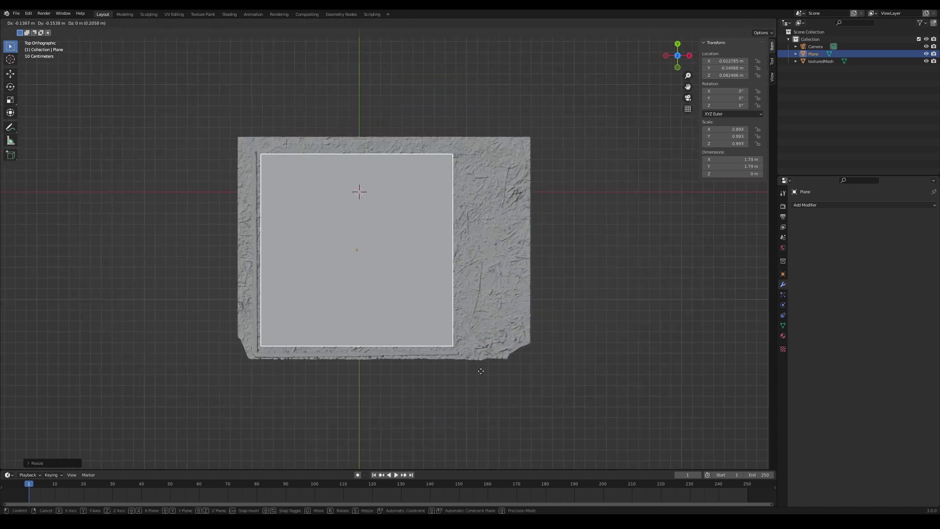
click(482, 372)
middle_drag(459, 391, 473, 338)
Give the plane's outer edges a full crease of 1 in Edit Mode
key(Tab)
key(ctrl+e)
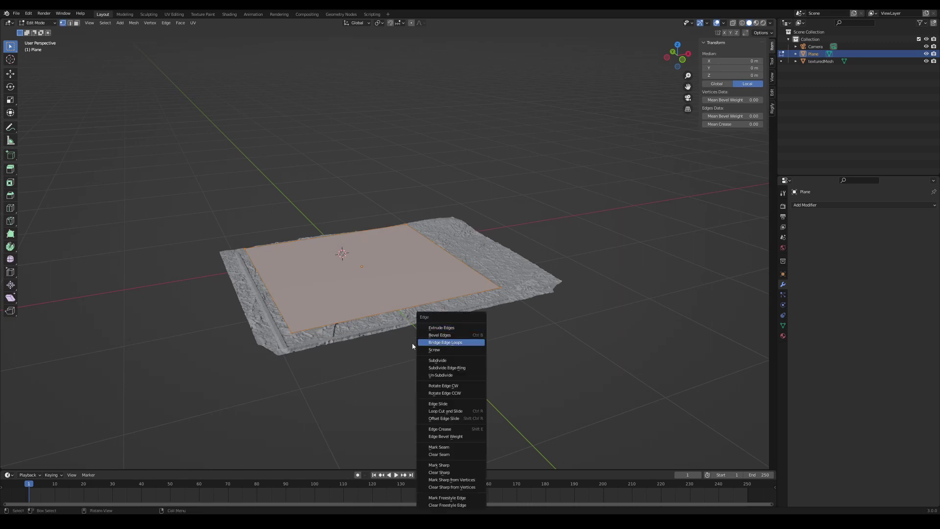
key(shift+e)
text(1)
key(Return)
scroll(410, 342, up, 3)
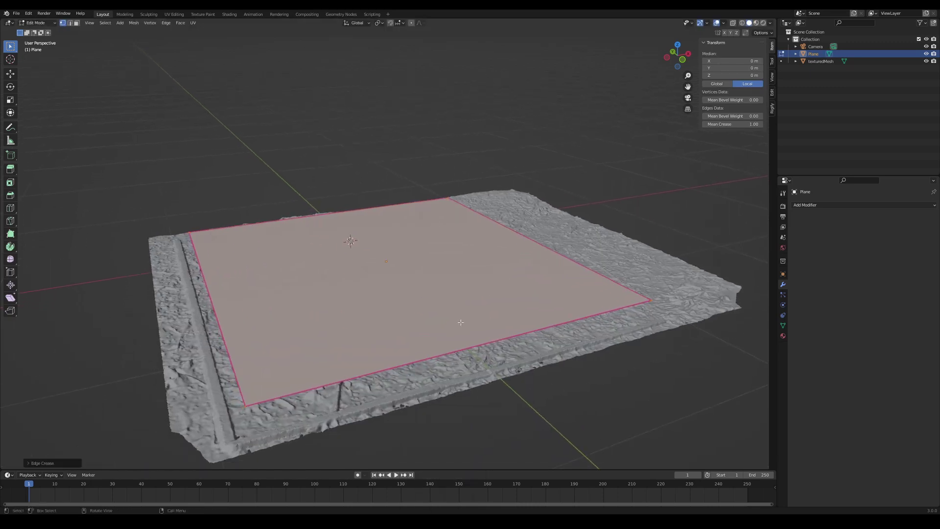
Subdivide the plane three times into a fine grid
right_click(459, 323)
click(459, 324)
right_click(458, 323)
click(458, 323)
middle_drag(457, 323, 509, 323)
right_click(459, 336)
click(460, 336)
Add Subdivision Surface and Shrinkwrap modifiers to the plane
key(Tab)
click(808, 204)
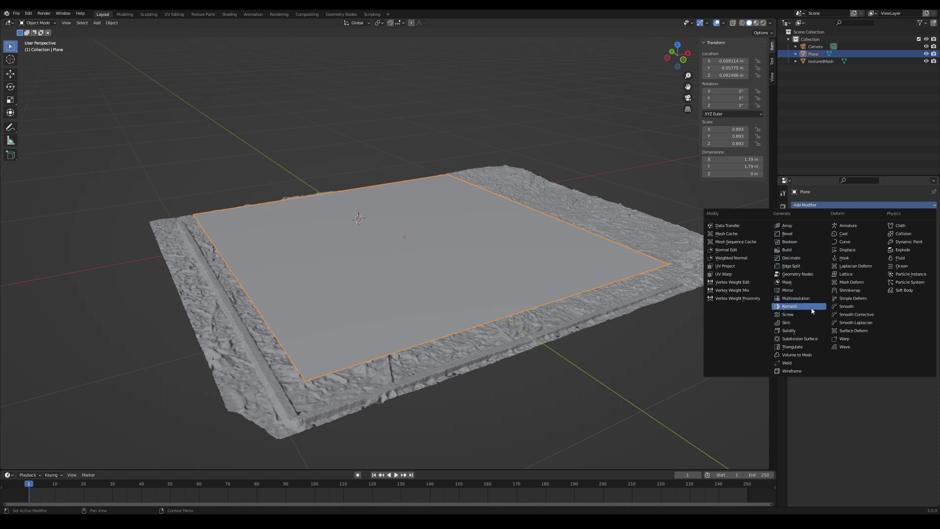
click(805, 339)
click(812, 205)
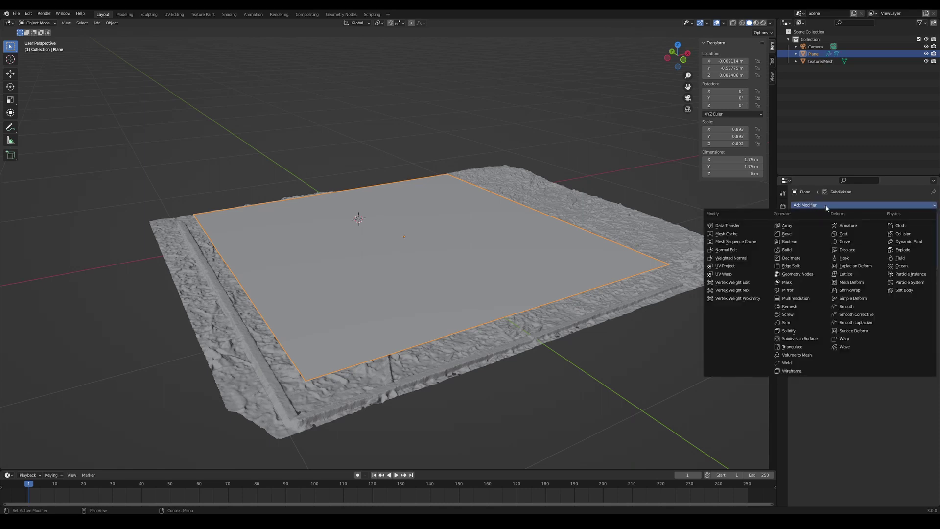
click(850, 290)
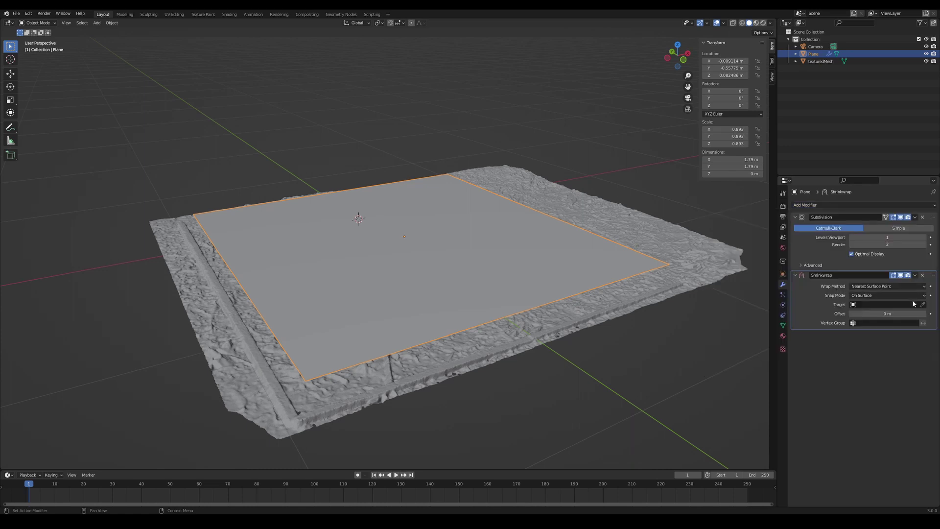
Set the Shrinkwrap target to texturedMesh with Project wrap method and Negative direction enabled
click(719, 263)
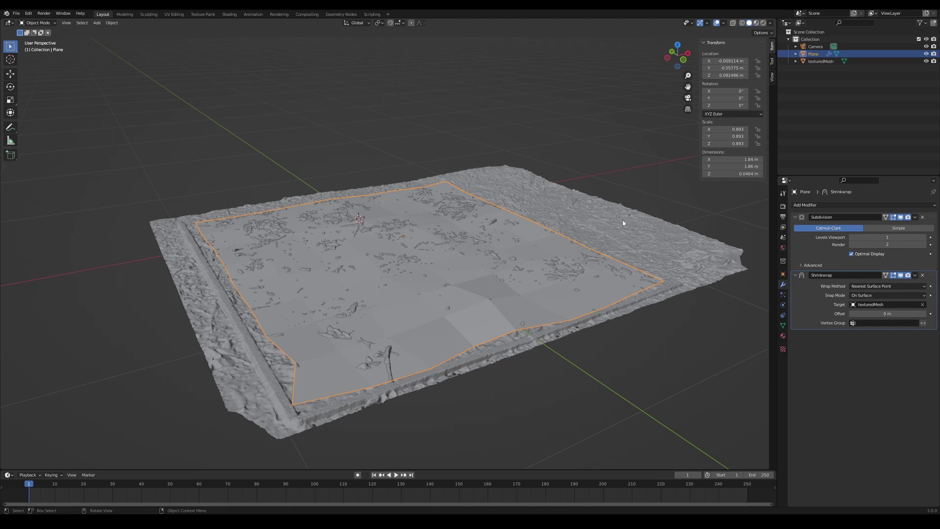
key(KP_7)
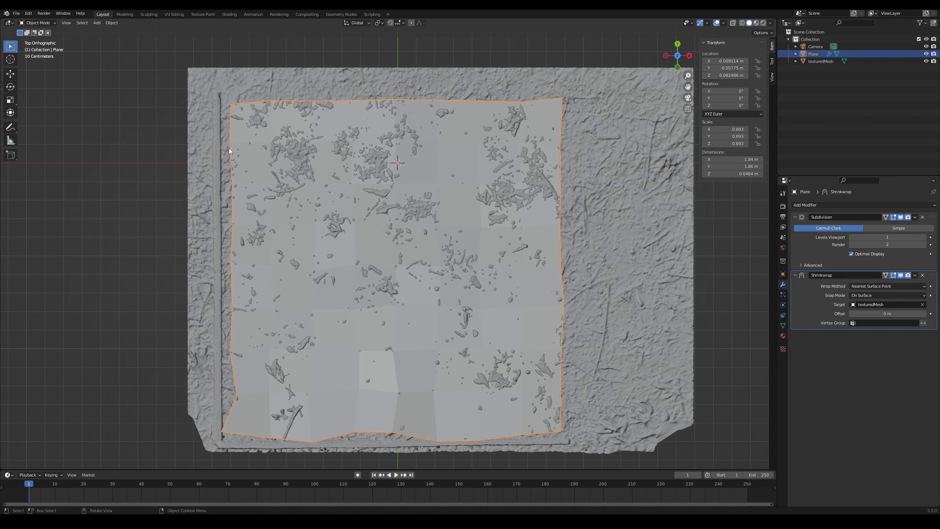
click(877, 286)
click(866, 303)
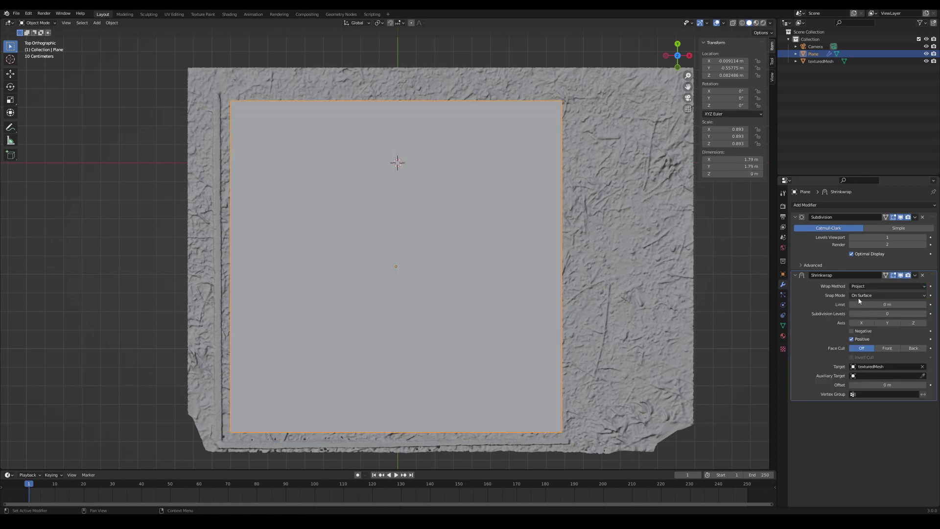
click(860, 333)
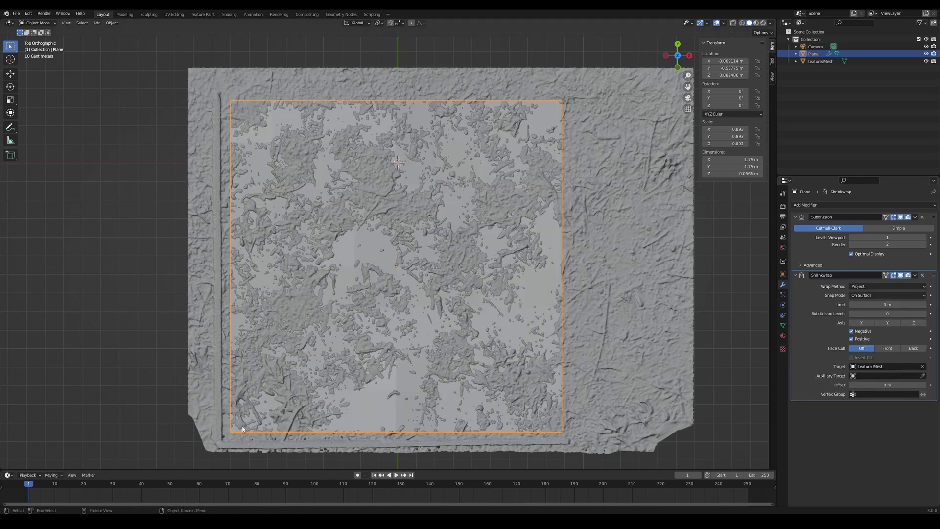
middle_drag(327, 330, 475, 263)
Add Multires and a Shrinkwrap modifier projecting onto texturedMesh, with negative direction enabled
click(820, 205)
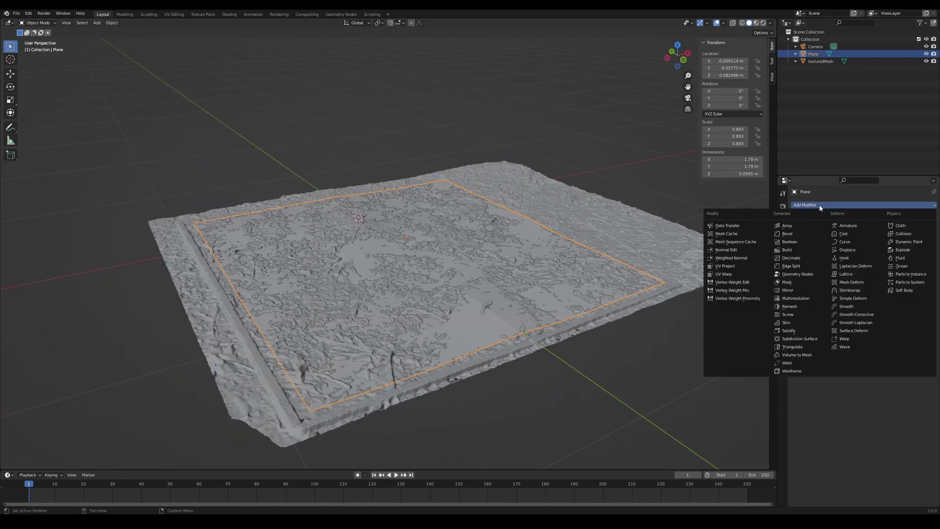
click(782, 298)
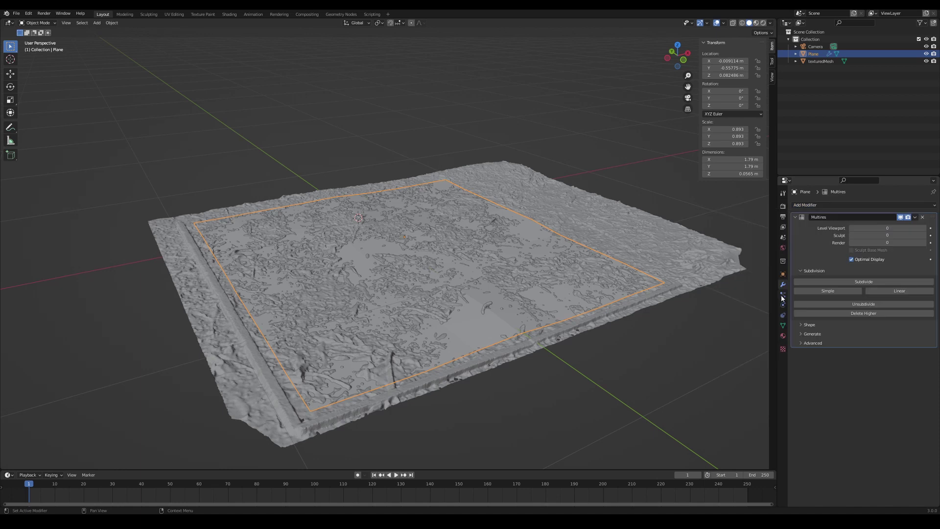
click(859, 206)
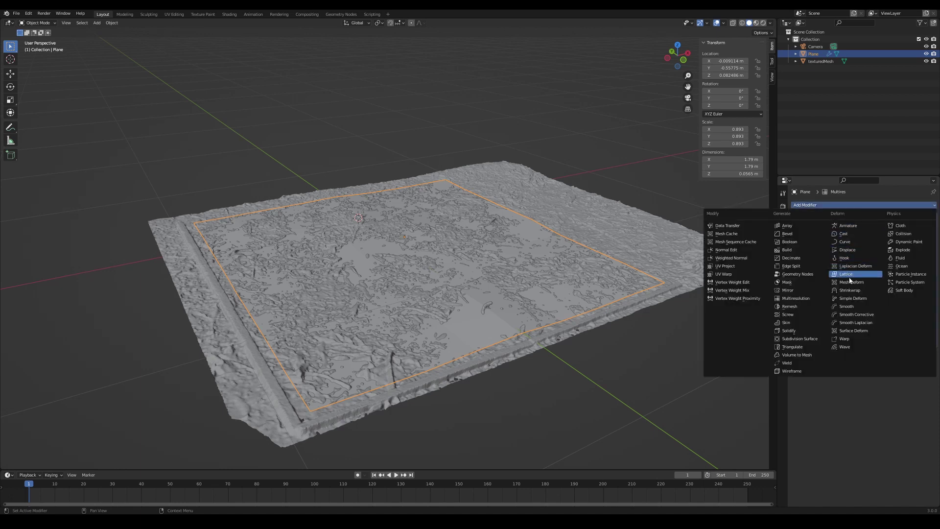
click(850, 290)
click(922, 382)
click(651, 243)
click(876, 364)
click(863, 388)
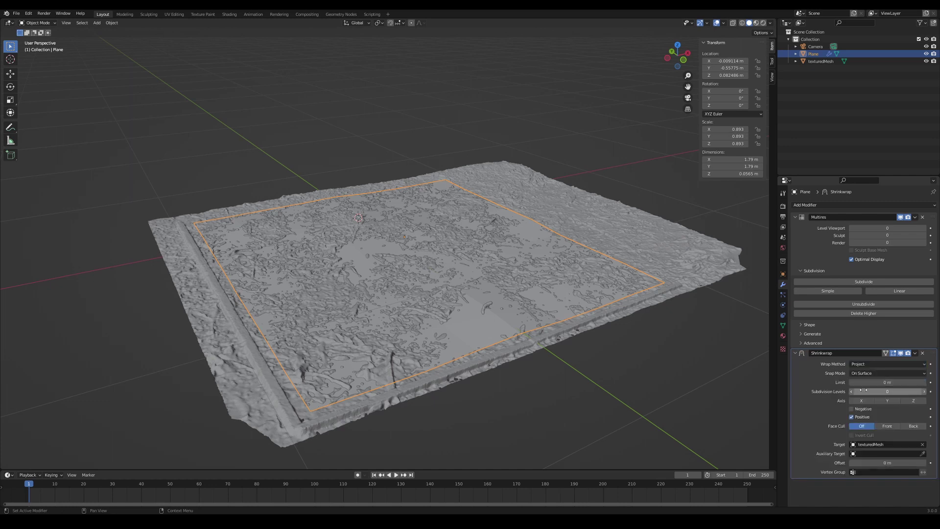
click(853, 409)
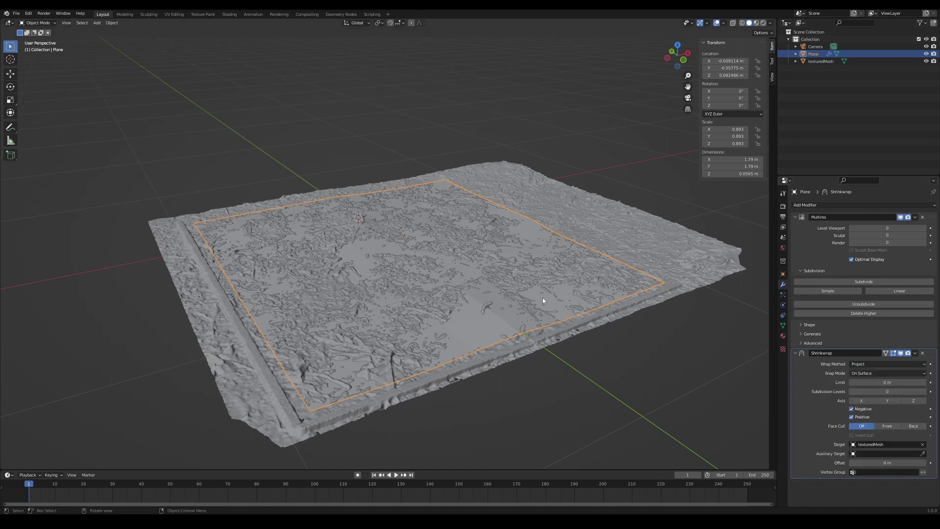
Subdivide the Multires to level 3 with viewport level 5, then apply the Shrinkwrap
click(849, 282)
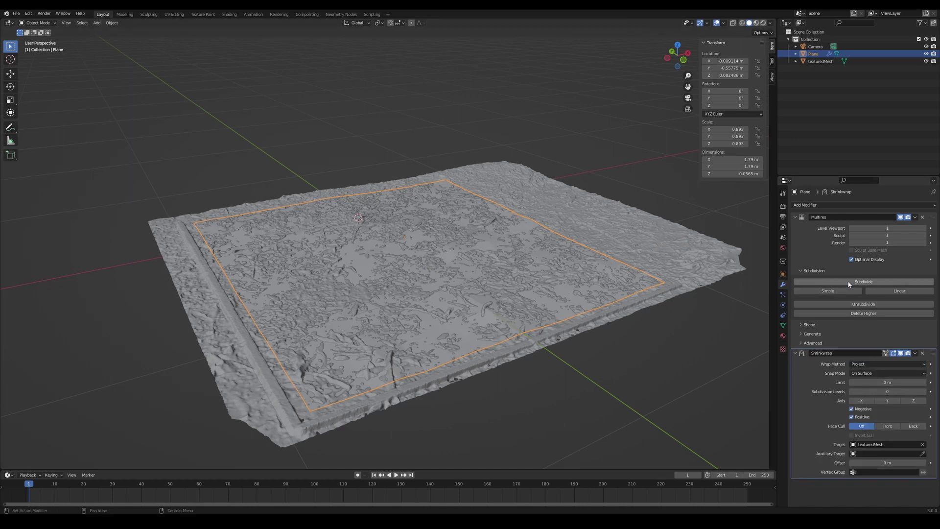
click(849, 282)
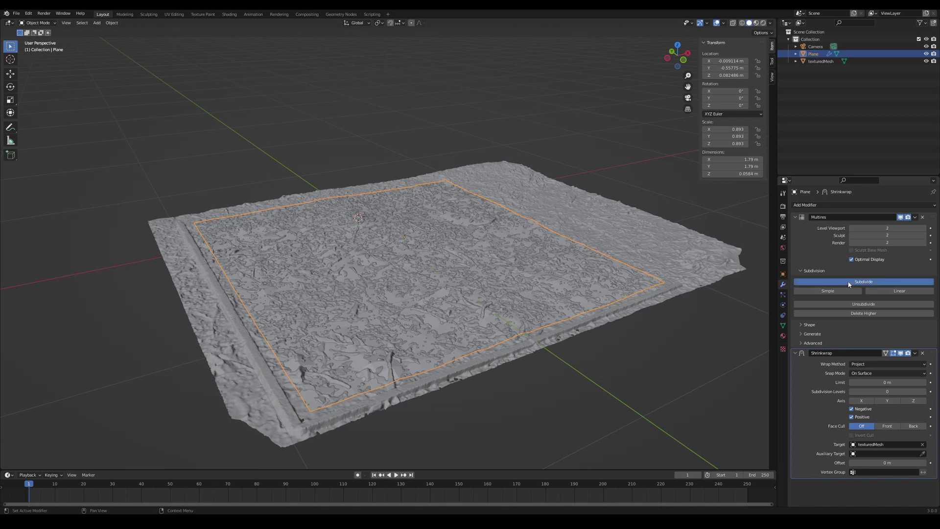
click(849, 282)
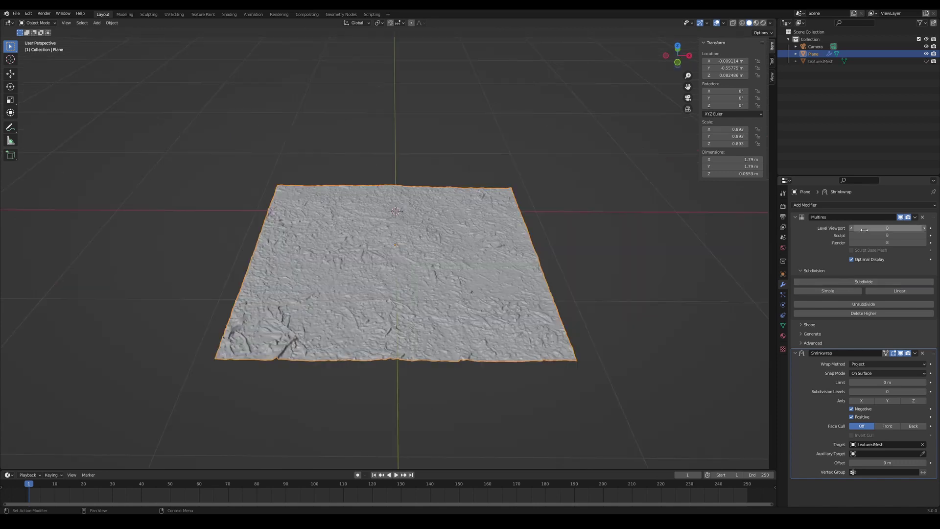
double_click(888, 228)
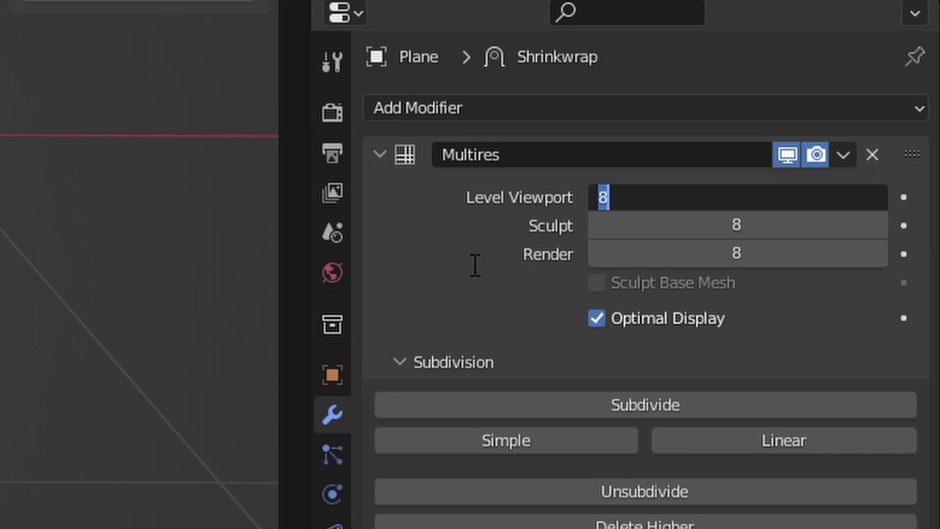
text(5)
key(Return)
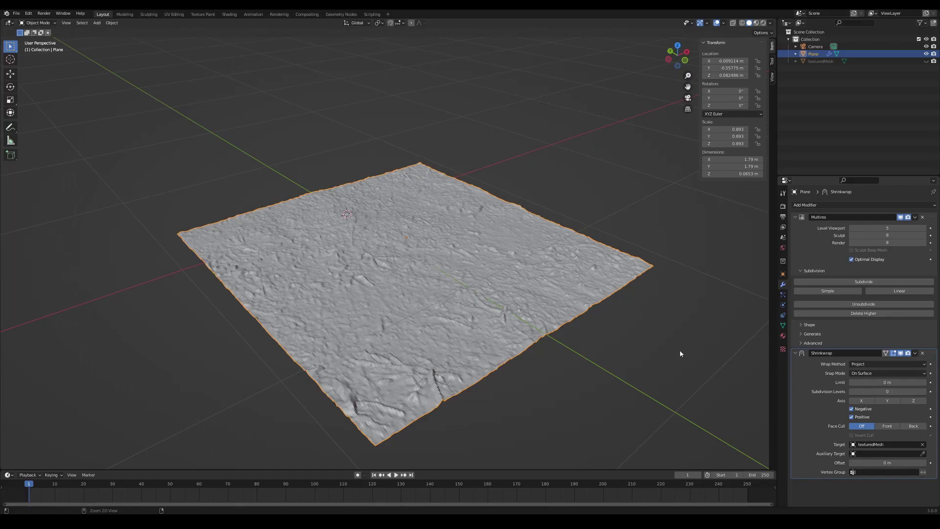
click(923, 352)
Unhide texturedMesh and test the plane's vertical position against it, cancelling the move
click(926, 61)
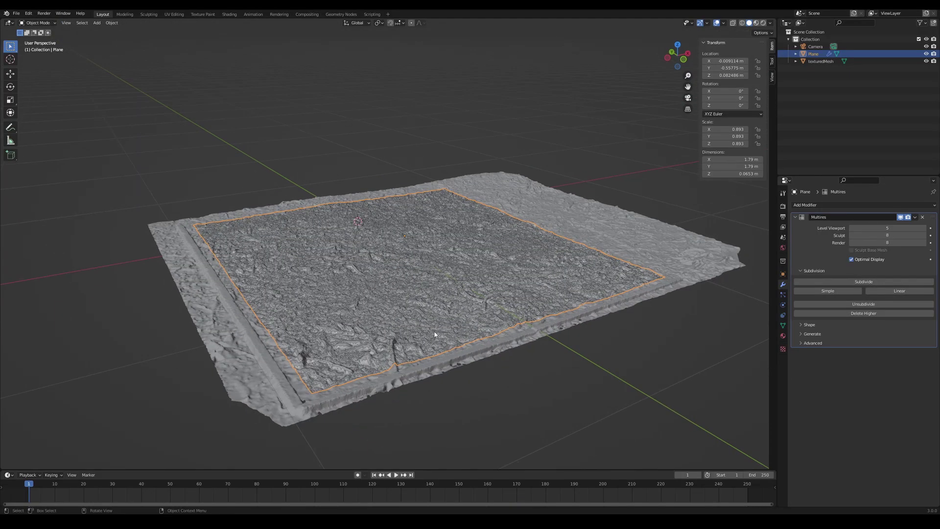
key(g)
key(z)
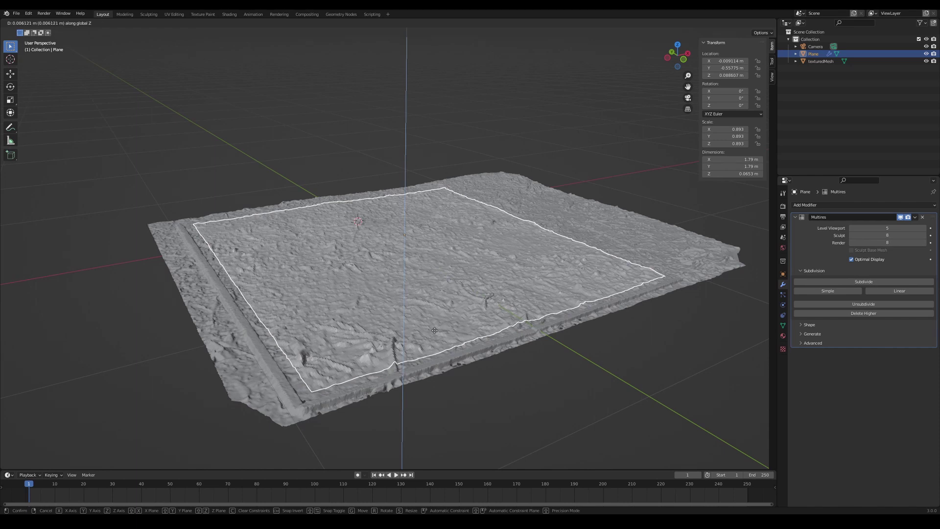
key(Escape)
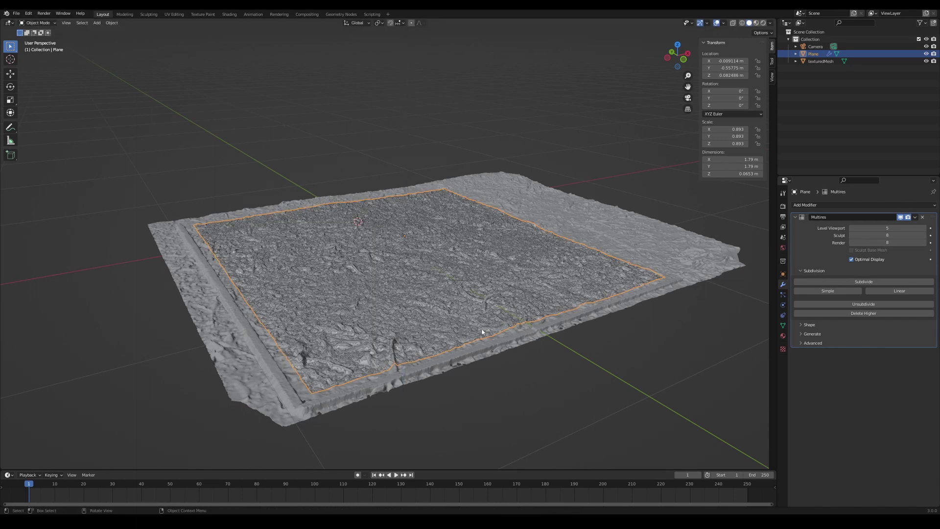
scroll(465, 328, up, 6)
key(g)
key(z)
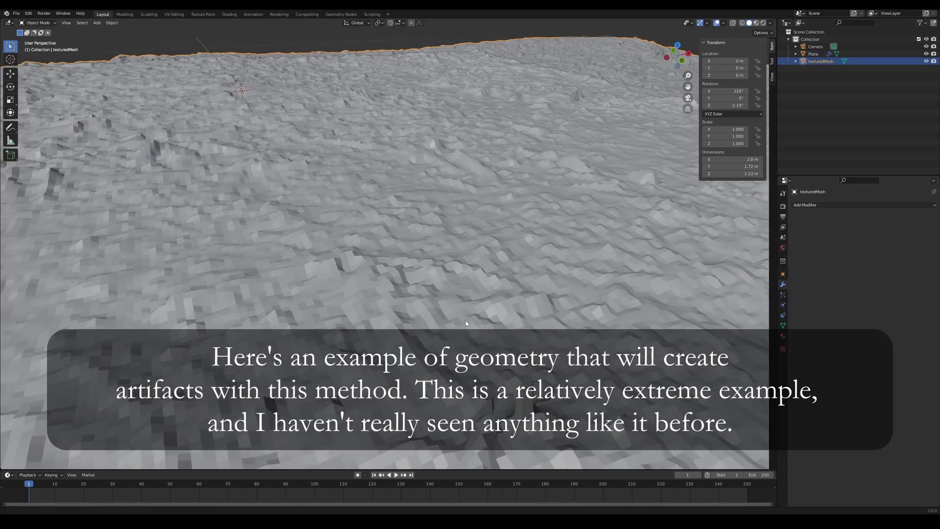
scroll(411, 266, up, 5)
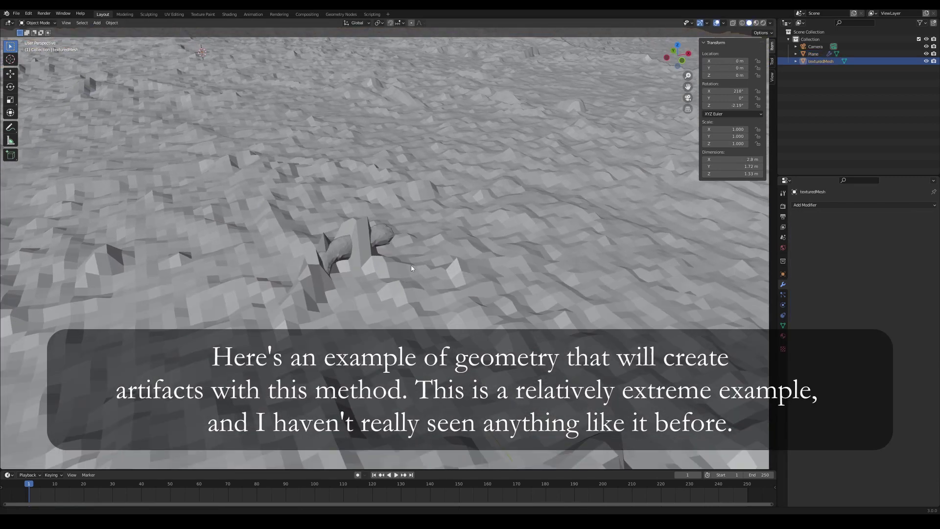
shift+middle_drag(399, 269, 403, 268)
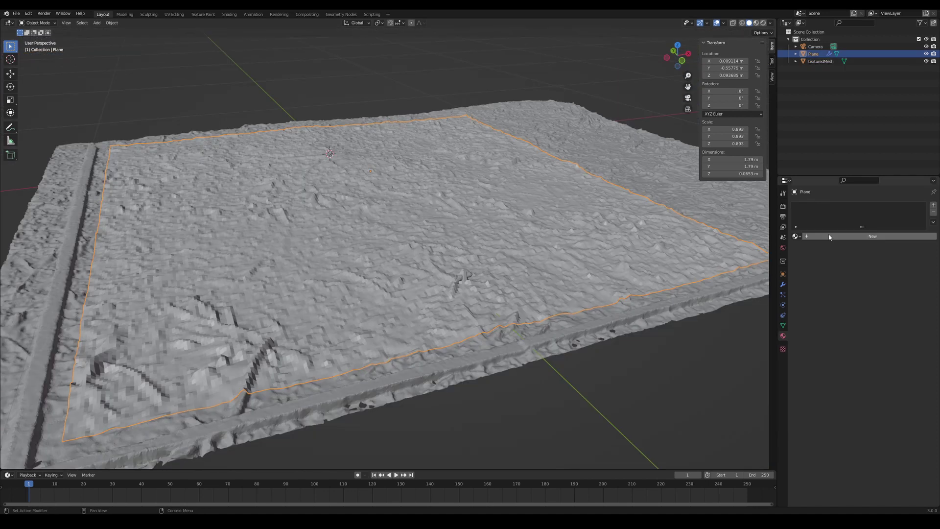
Create a new material for the plane named 'Textures'
click(866, 236)
double_click(862, 236)
text(Textures)
key(Return)
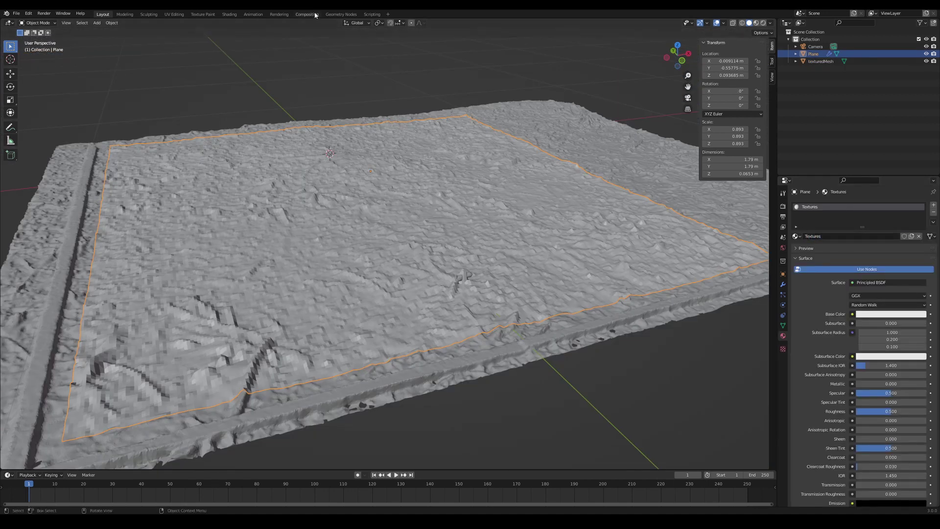
In Shading, add an Image Texture with a new 4096x4096 'Bake' image linked to Base Color
click(230, 14)
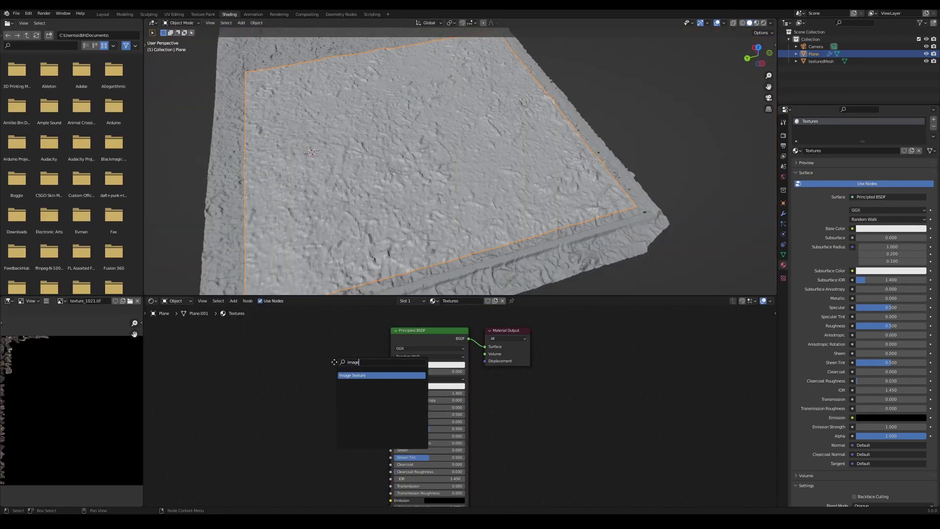
click(336, 361)
click(328, 386)
click(328, 387)
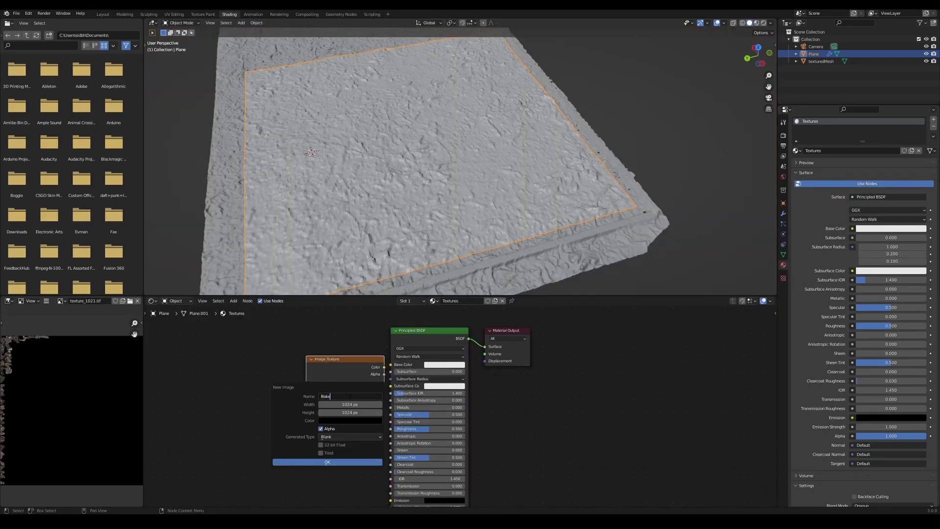
key(Return)
drag(347, 405, 348, 412)
text(4096)
key(Return)
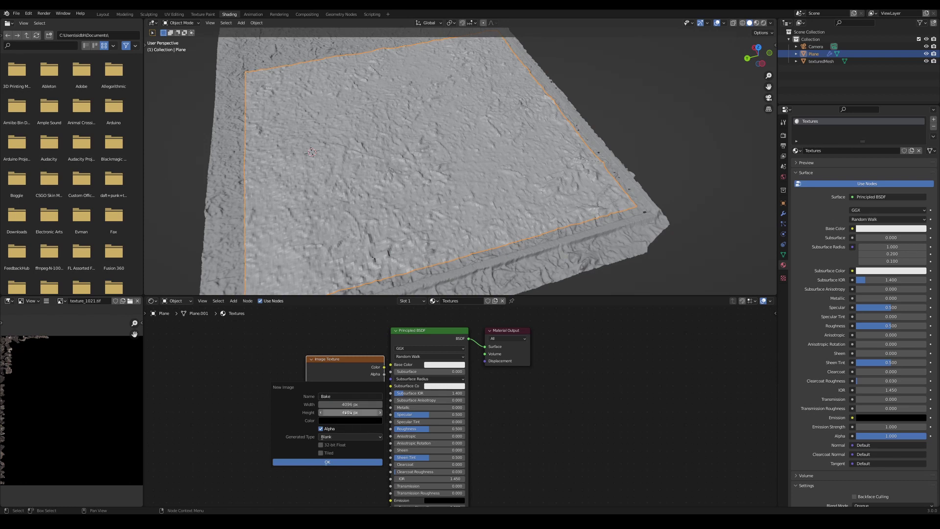
click(326, 463)
drag(332, 431, 319, 429)
drag(370, 366, 391, 365)
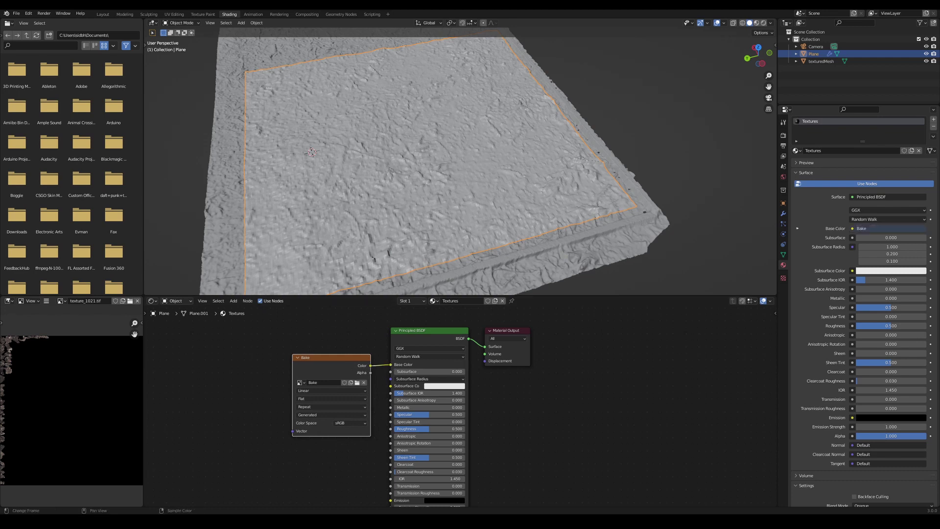
Check the terrain's TextureAtlas_1021 texture and set its colour space to Raw
click(558, 273)
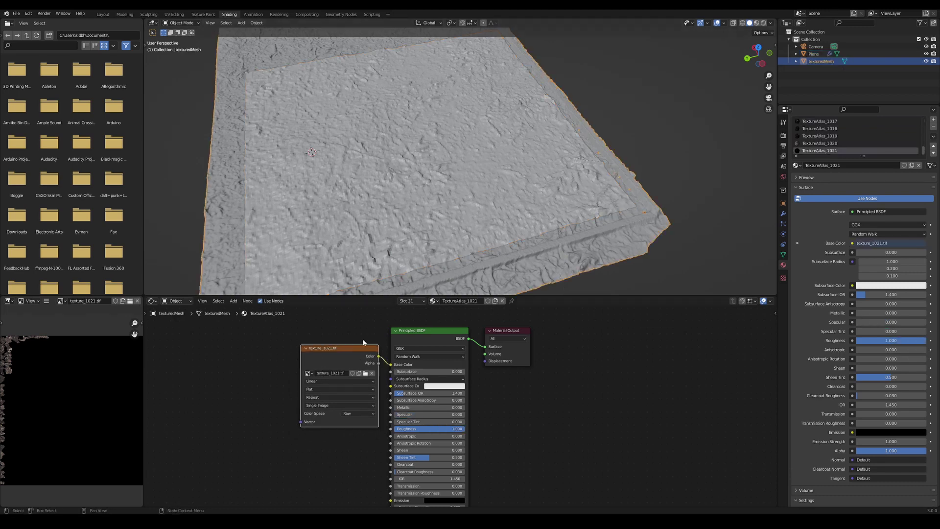
click(839, 150)
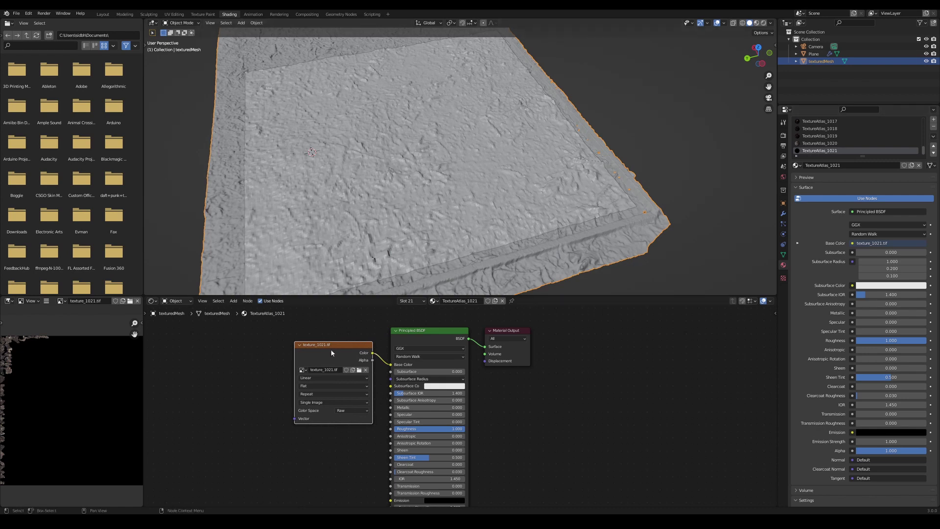
click(341, 411)
click(469, 255)
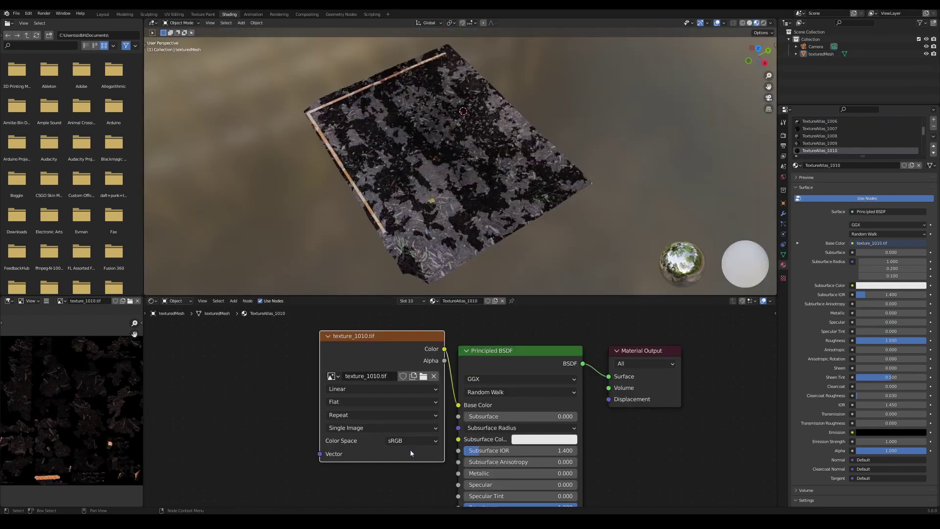
click(405, 442)
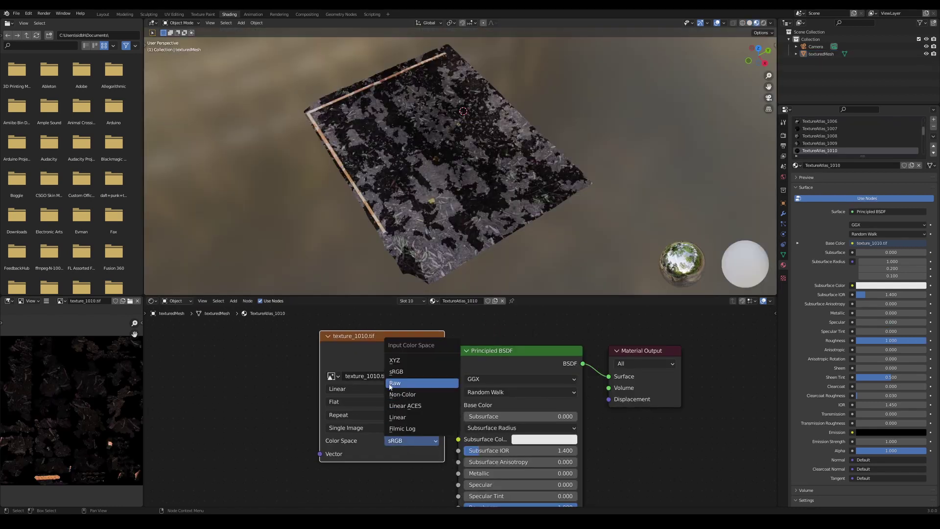
key(Return)
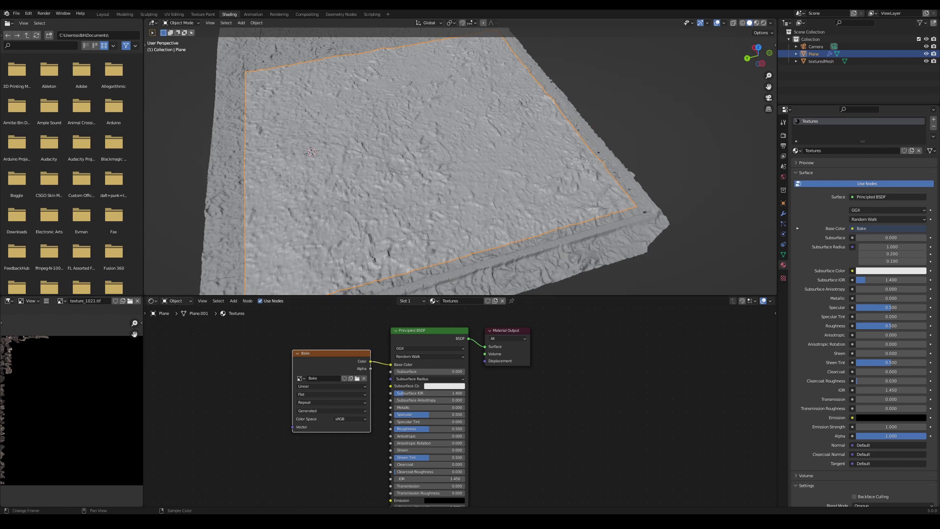
Switch the render engine to Cycles and expand the Bake panel
click(784, 136)
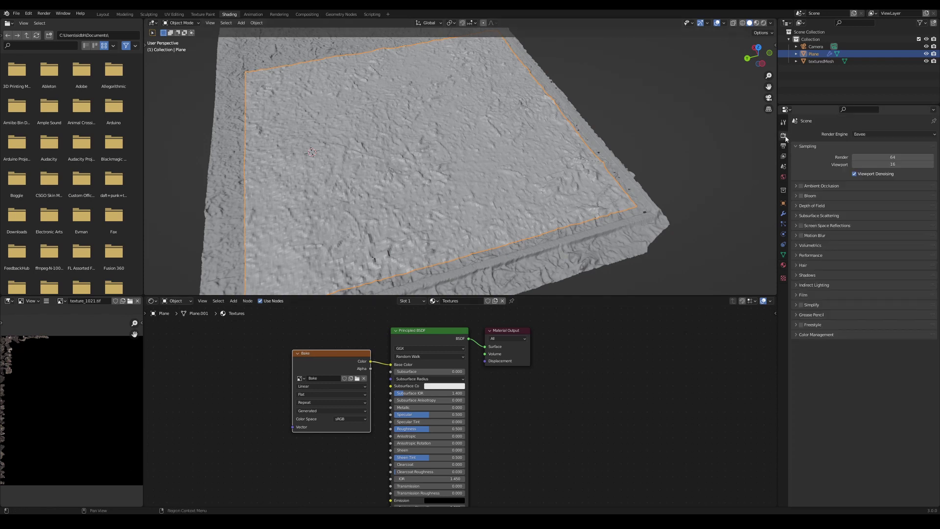
click(882, 134)
click(861, 160)
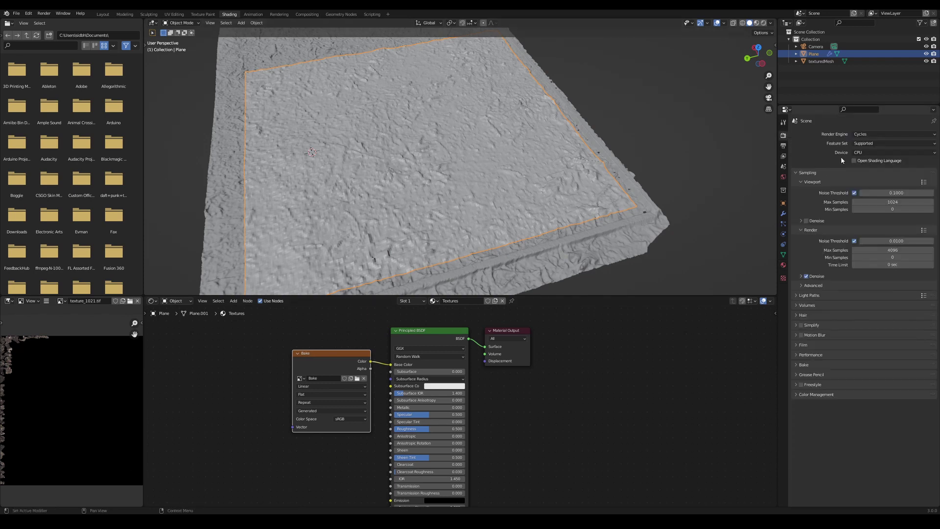
click(795, 363)
scroll(796, 367, down, 2)
Set the bake type to Diffuse with direct lighting excluded
click(857, 358)
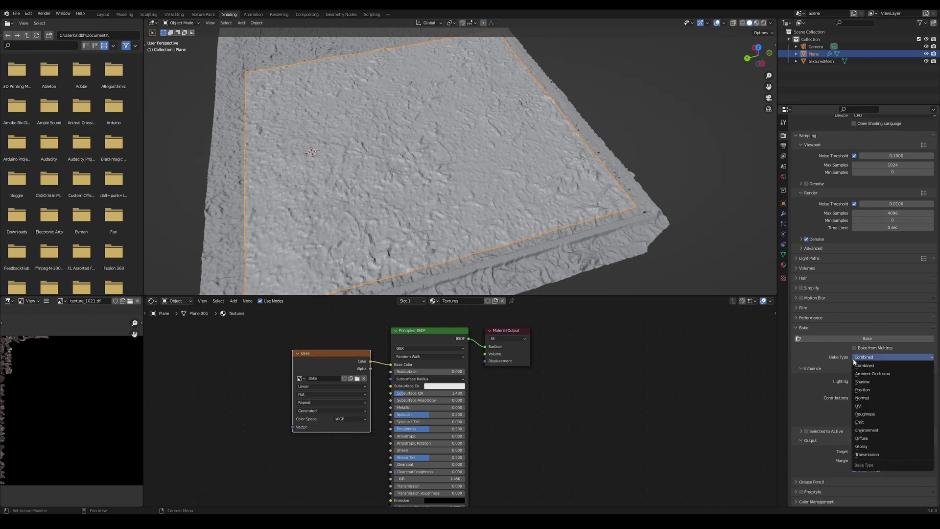
click(862, 438)
scroll(833, 387, up, 2)
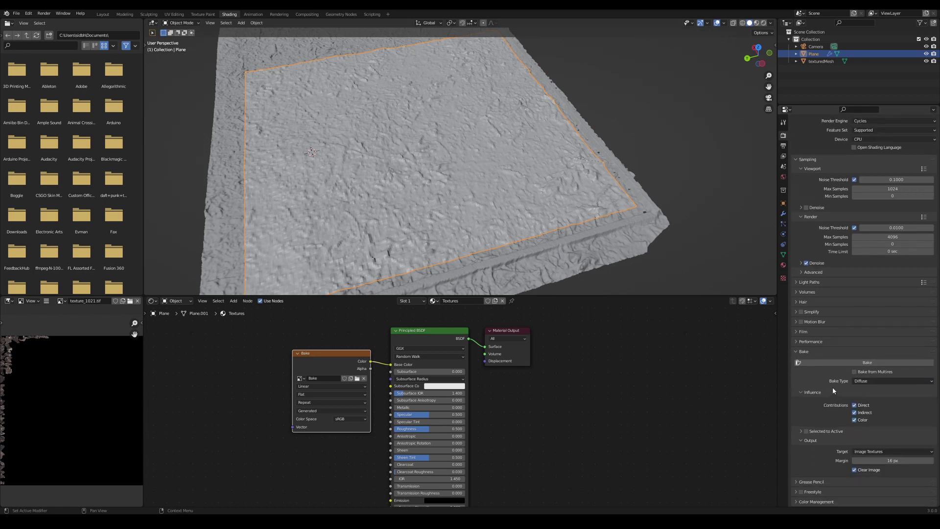
click(855, 406)
Enable Selected to Active with 0.2 m max ray distance, selecting texturedMesh then Plane as active
click(802, 431)
click(806, 430)
scroll(823, 426, down, 2)
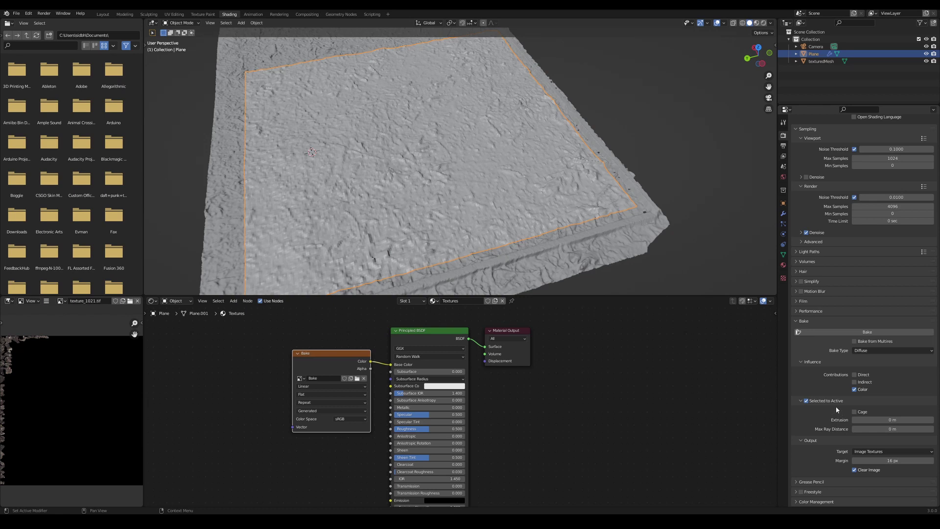
click(860, 428)
key(BackSpace)
text(0.2)
key(Return)
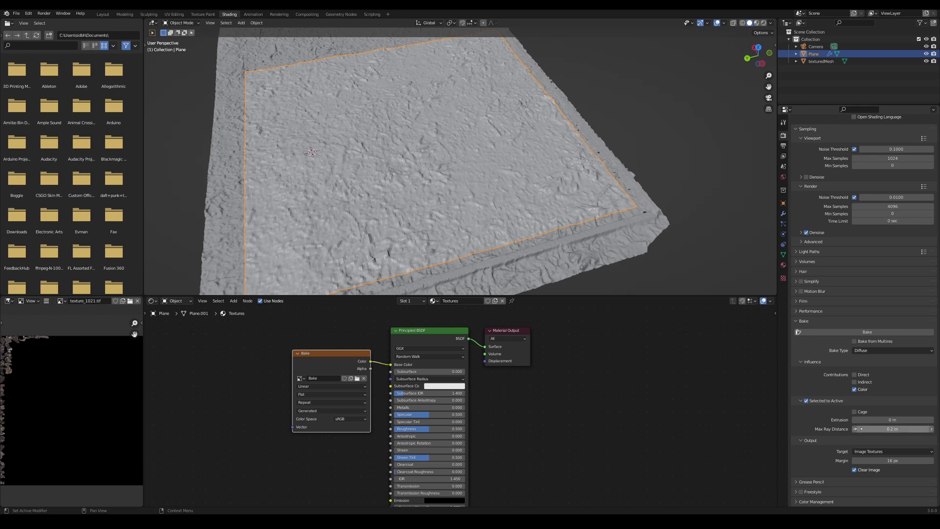
shift+click(610, 242)
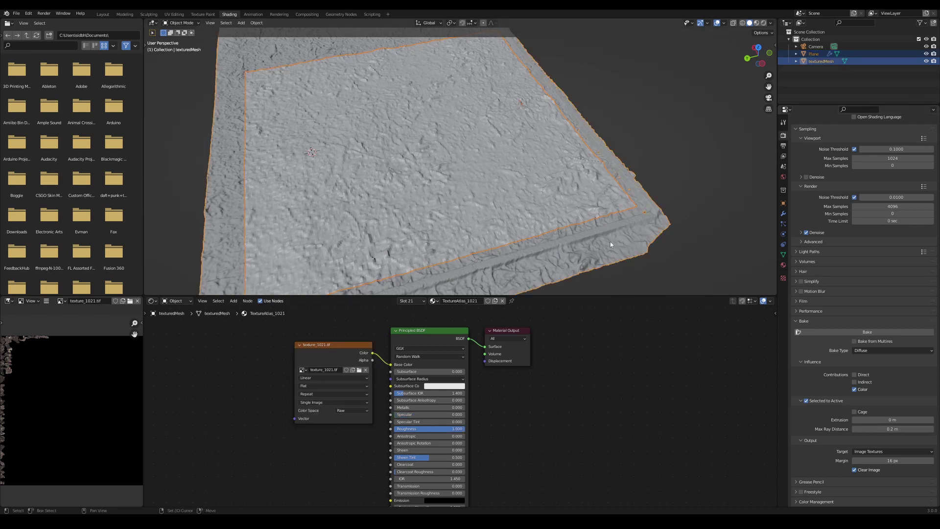
shift+click(587, 213)
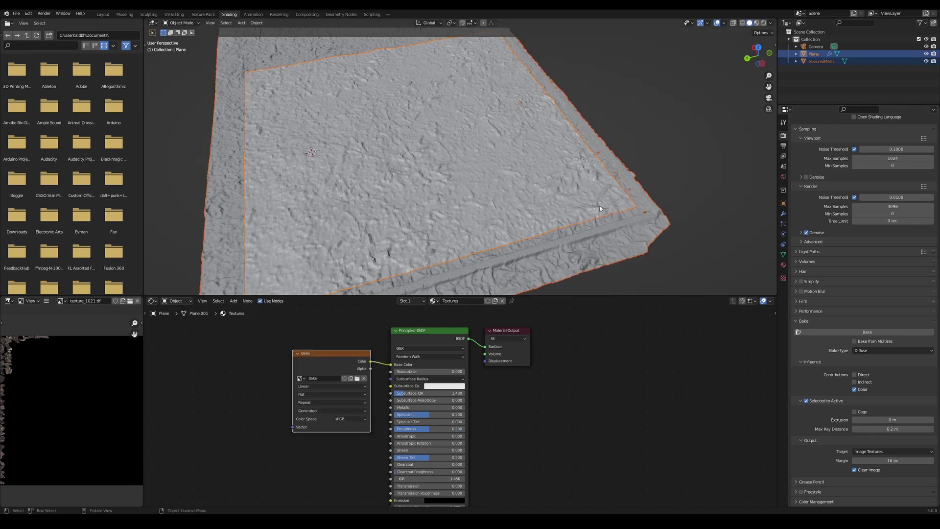
Bake the terrain colour into the Bake image, lower the plane closer, then Save As
click(876, 333)
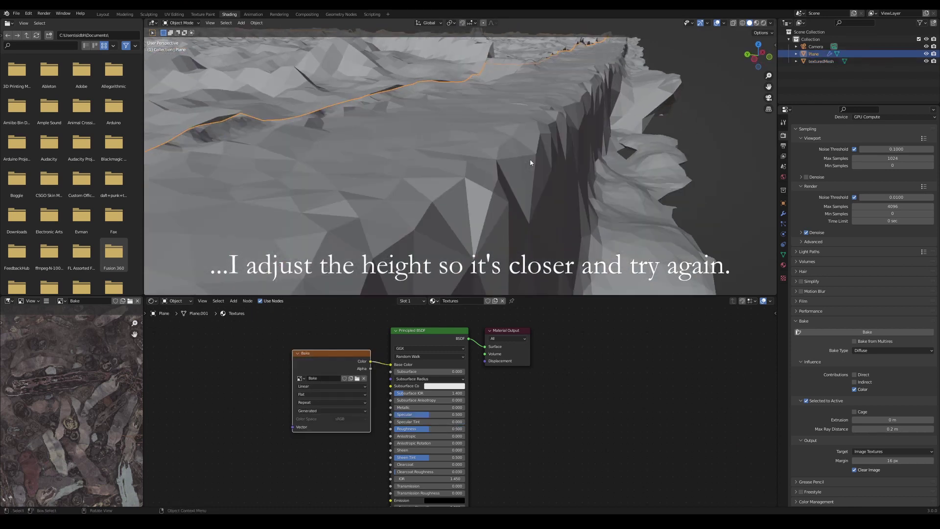
key(g)
key(z)
click(529, 165)
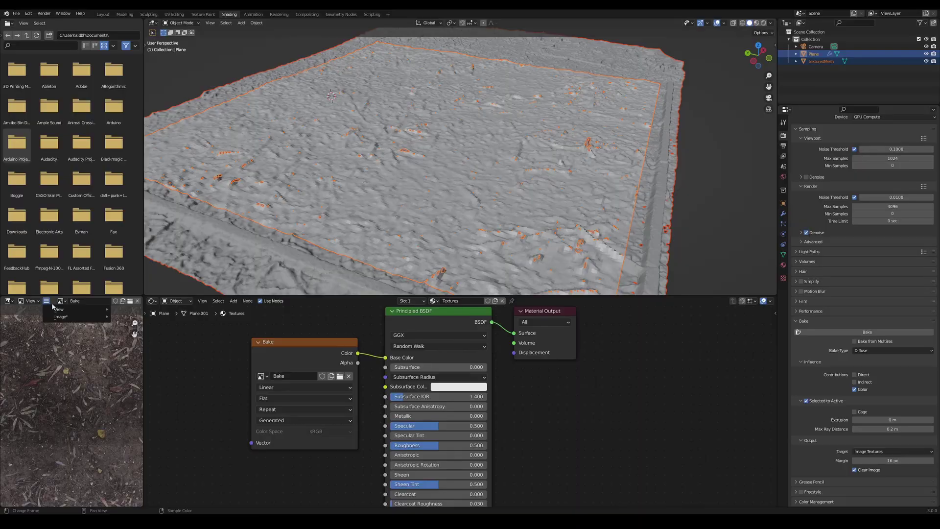
mouse_move(64, 317)
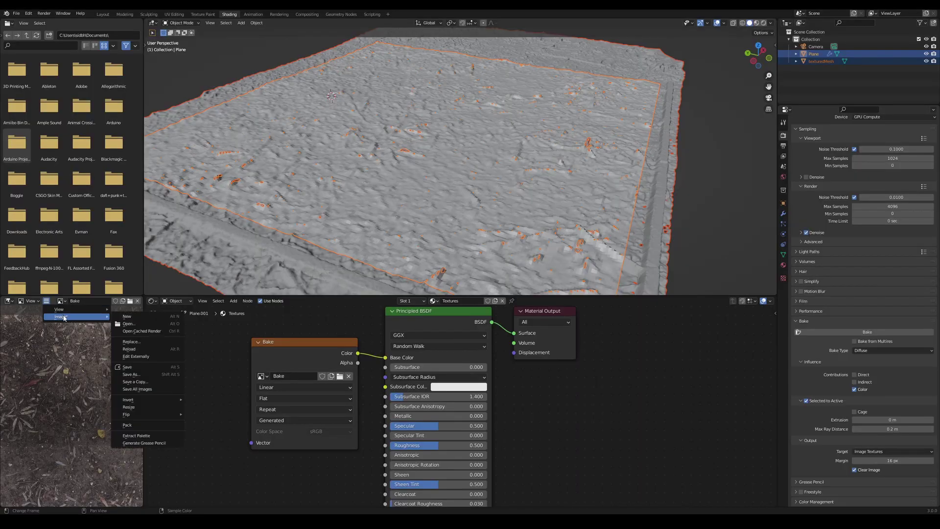
click(131, 374)
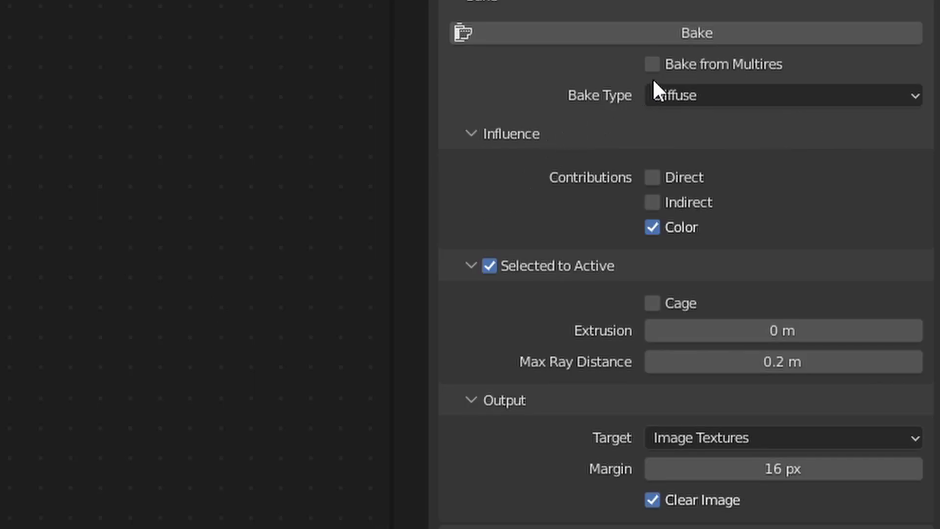
Choose Ambient Occlusion as the bake type in the Bake panel
click(655, 92)
click(700, 151)
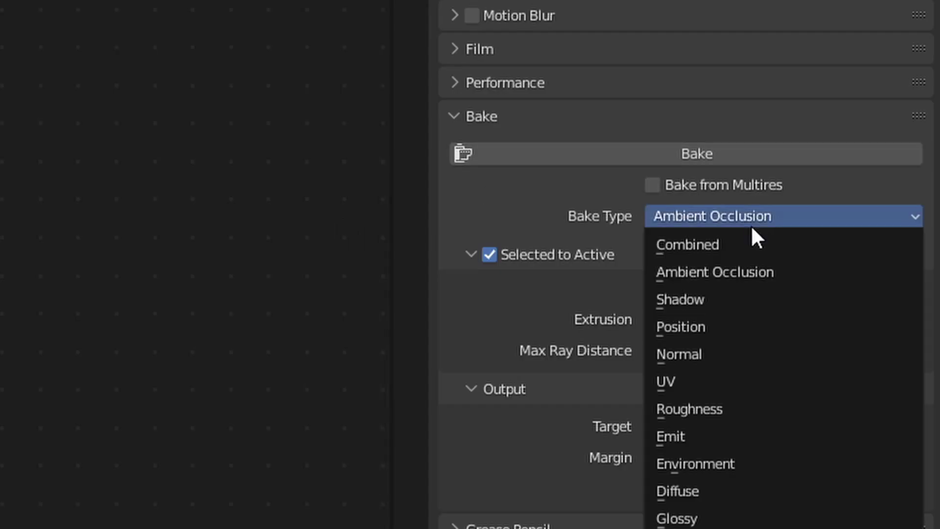
Bake Normals from Multires, set the Multires viewport level to 1, and show render settings
click(714, 351)
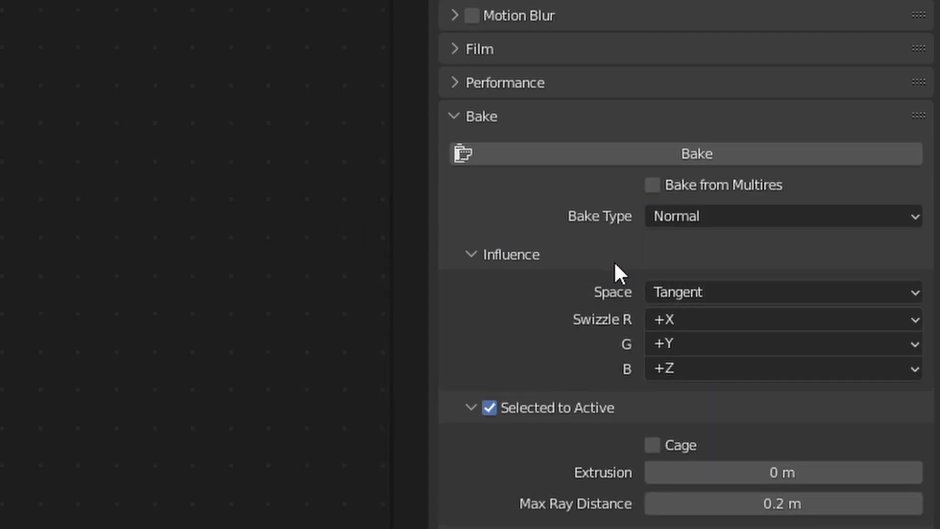
click(670, 188)
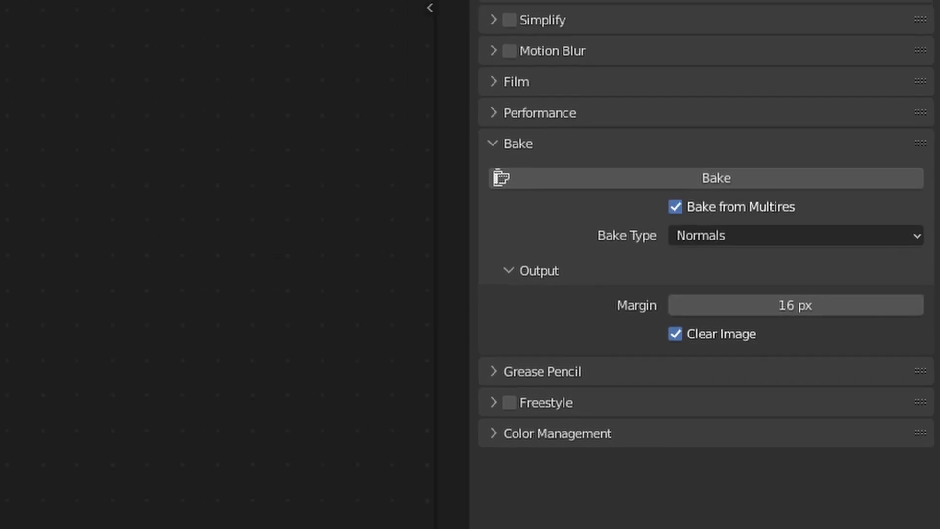
click(720, 182)
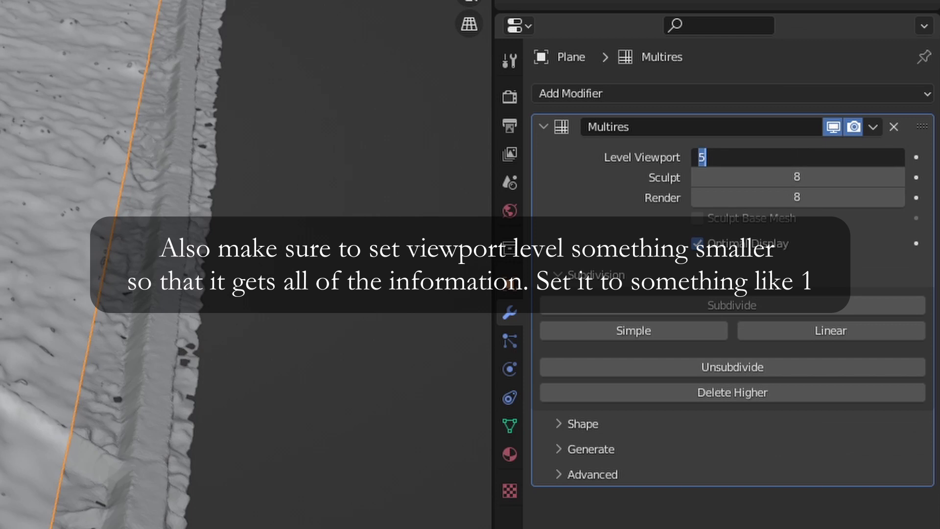
text(1)
key(Return)
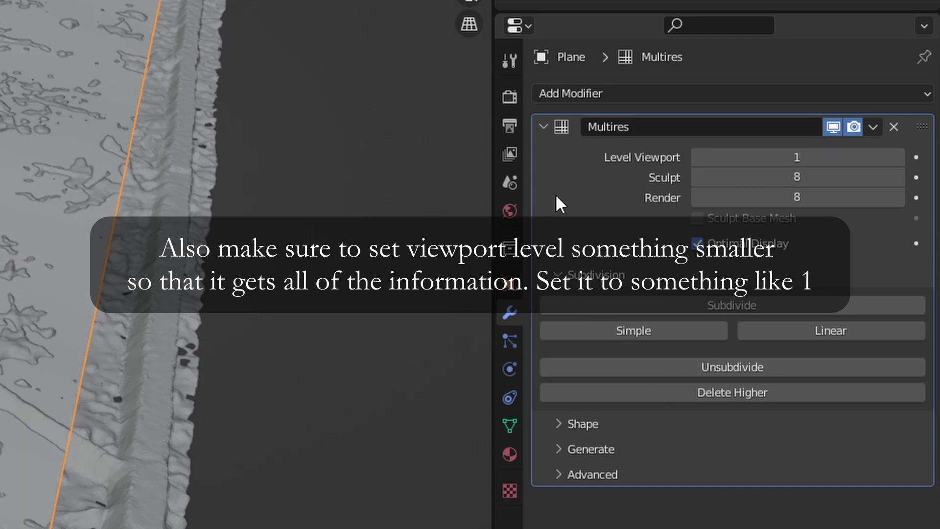
click(509, 98)
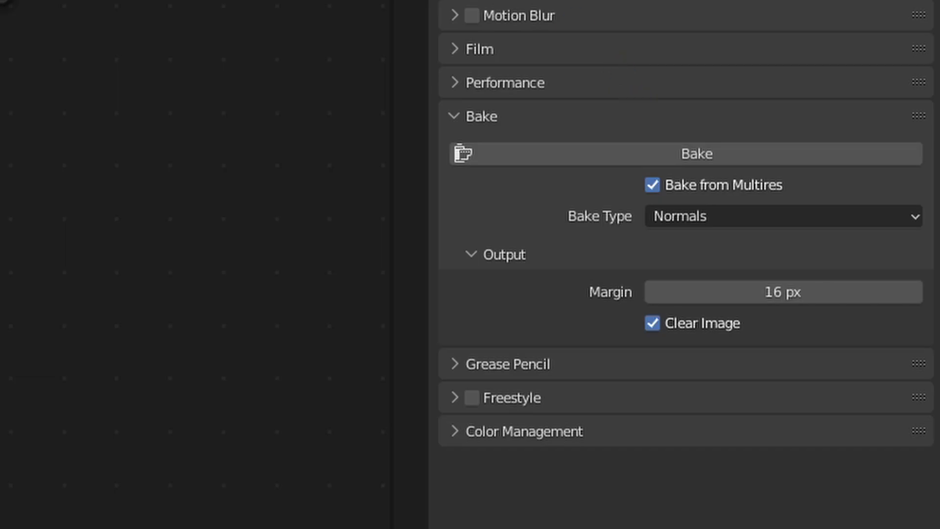
Pick Displacement from the bake type list in the Bake panel
click(793, 224)
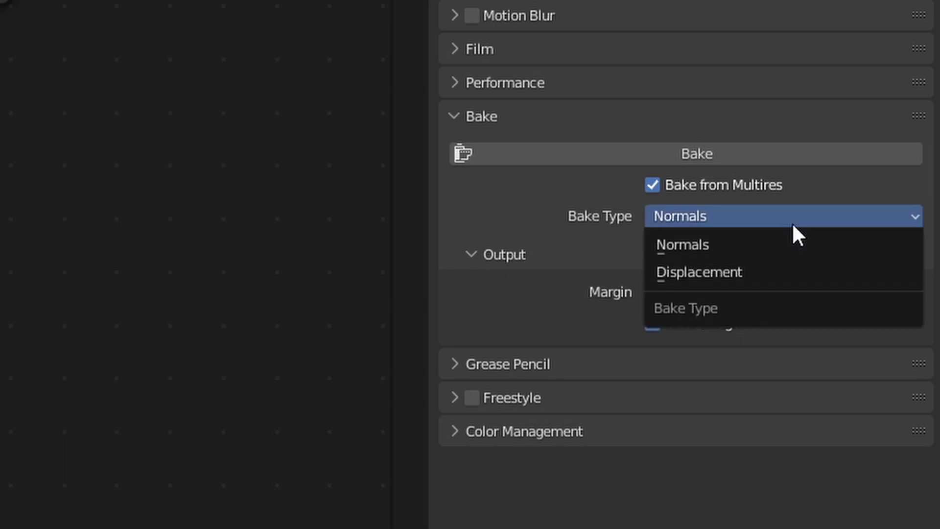
click(773, 275)
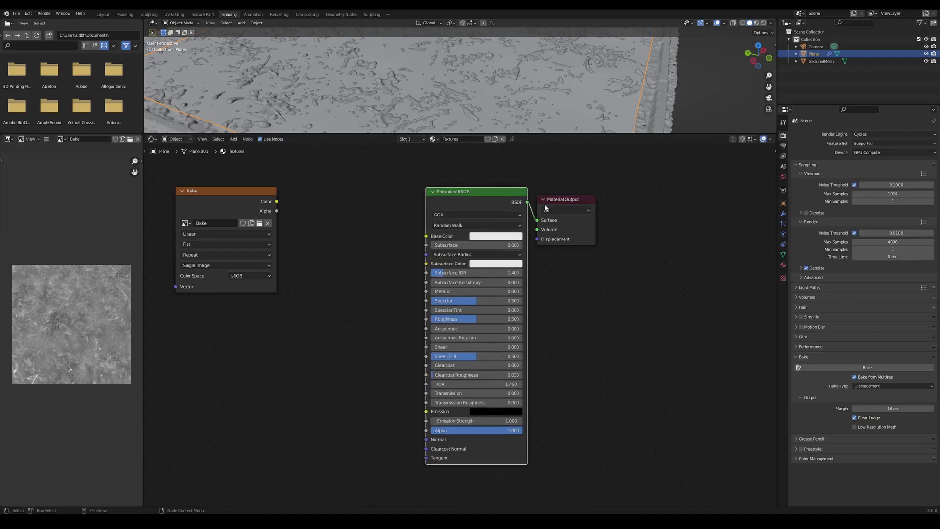
Move the Principled BSDF right and add a ColorRamp node in the gap
drag(495, 199, 576, 187)
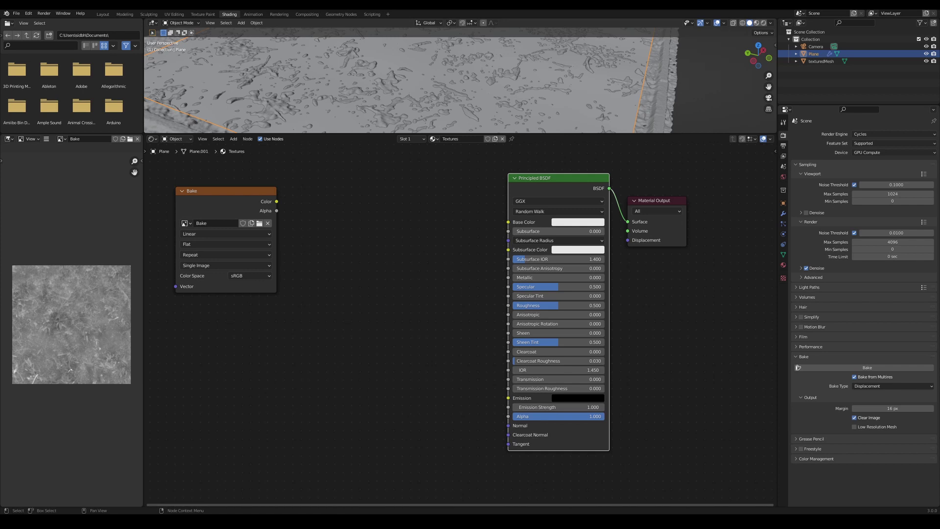
click(206, 446)
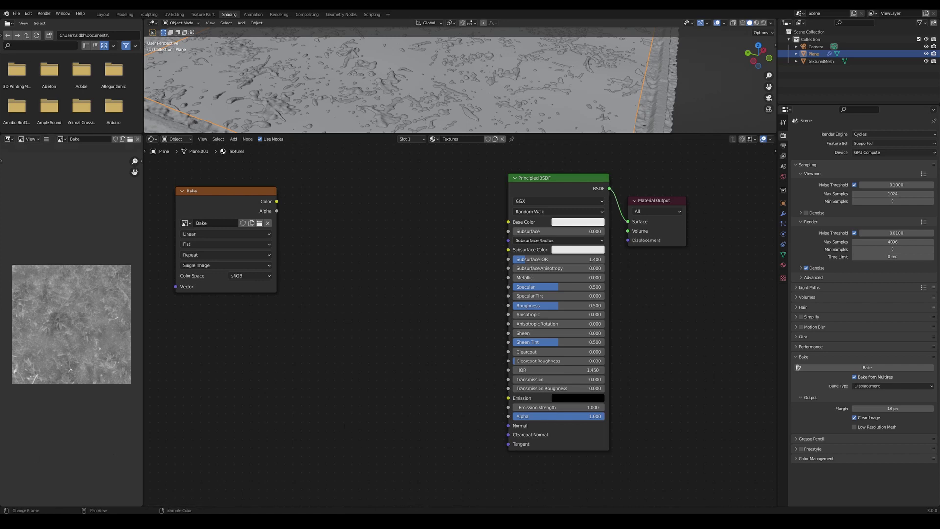
scroll(283, 310, up, 2)
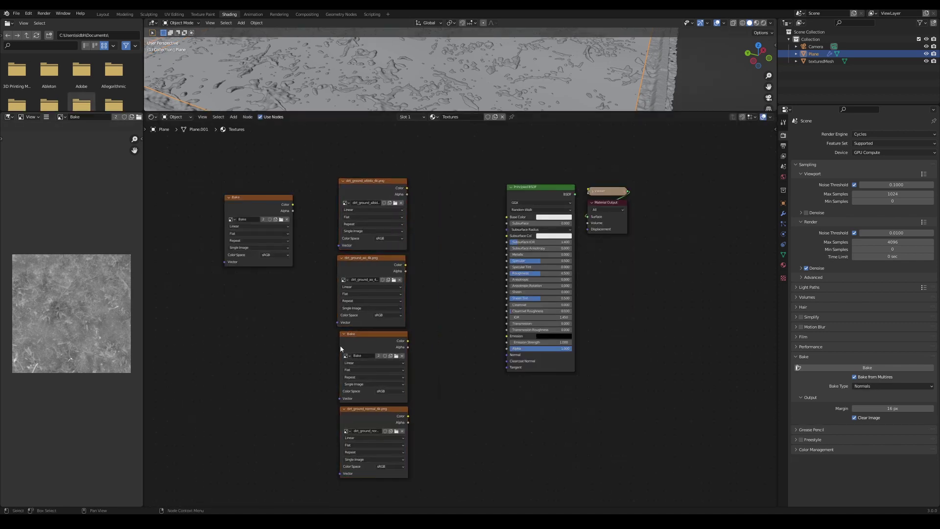
key(shift+a)
text(color)
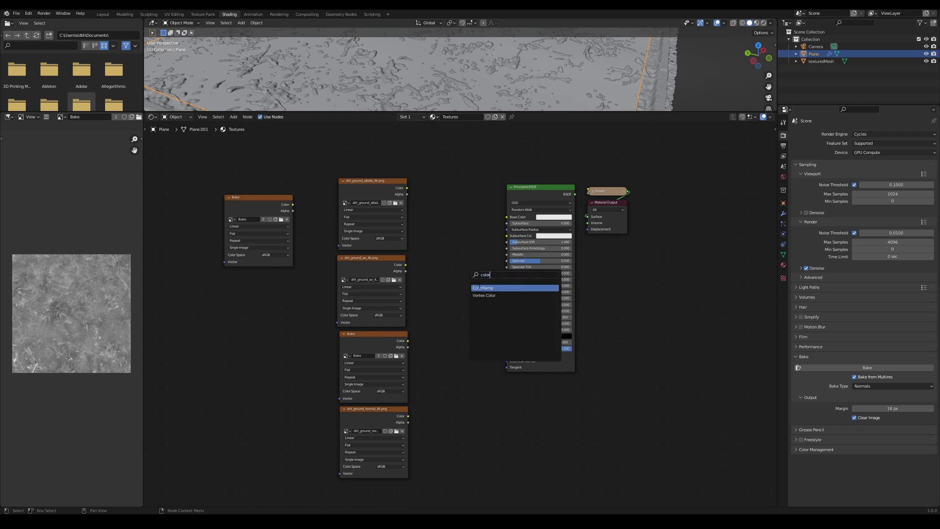
click(480, 288)
click(435, 213)
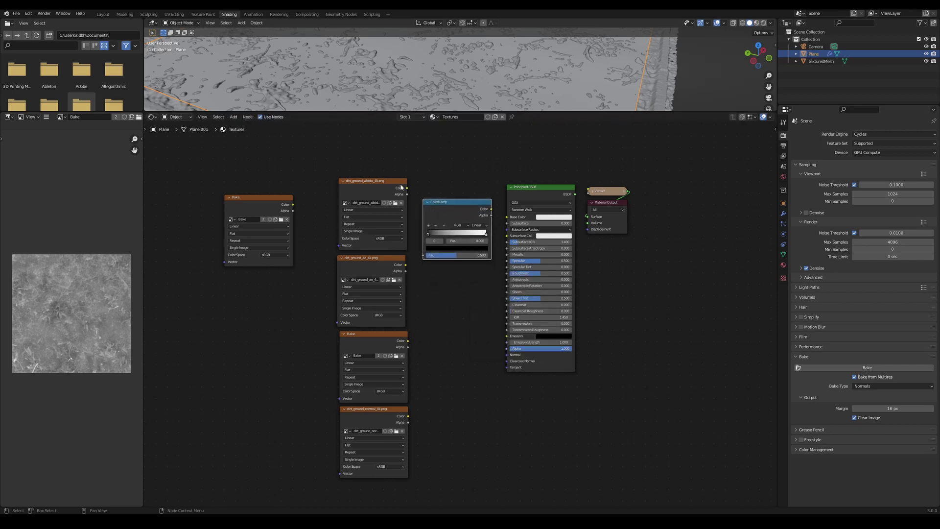
Link the albido texture's Color into the ColorRamp's Fac input
drag(407, 188, 423, 255)
drag(491, 209, 507, 217)
scroll(477, 92, down, 5)
Enlarge the 3D view over the node editor and view the Plane from the top
click(528, 88)
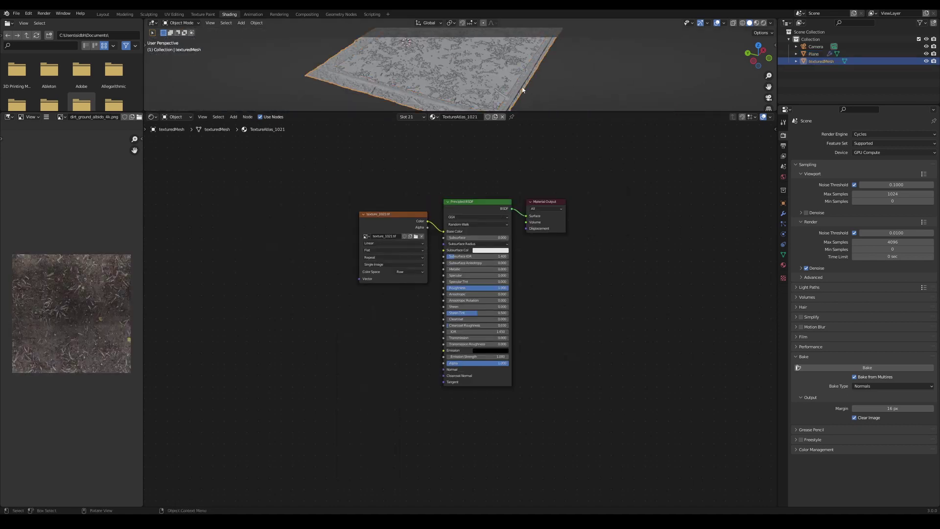
drag(524, 110, 519, 262)
click(465, 165)
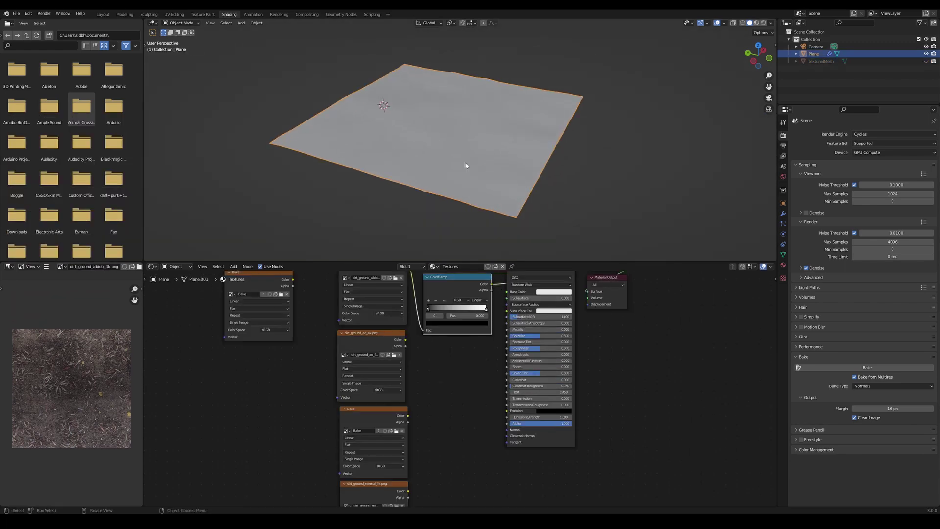
key(KP_7)
Try Wireframe and Solid shading, orbit into perspective, then switch to Material Preview
key(z)
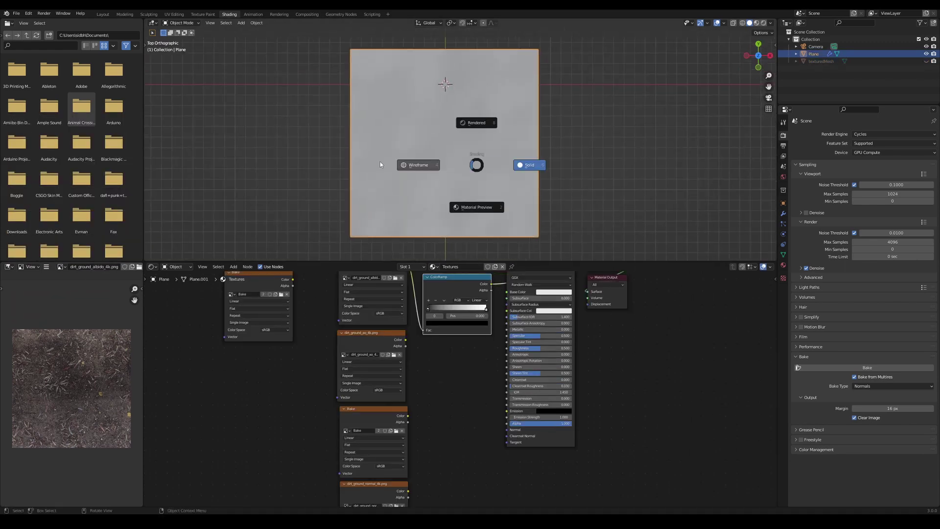
click(380, 163)
key(z)
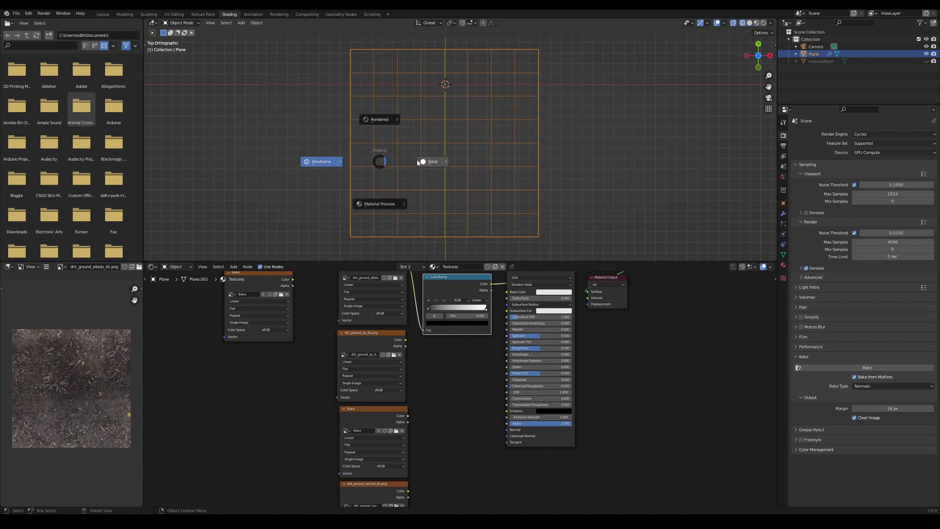
click(429, 161)
middle_drag(439, 170, 461, 122)
key(z)
click(464, 160)
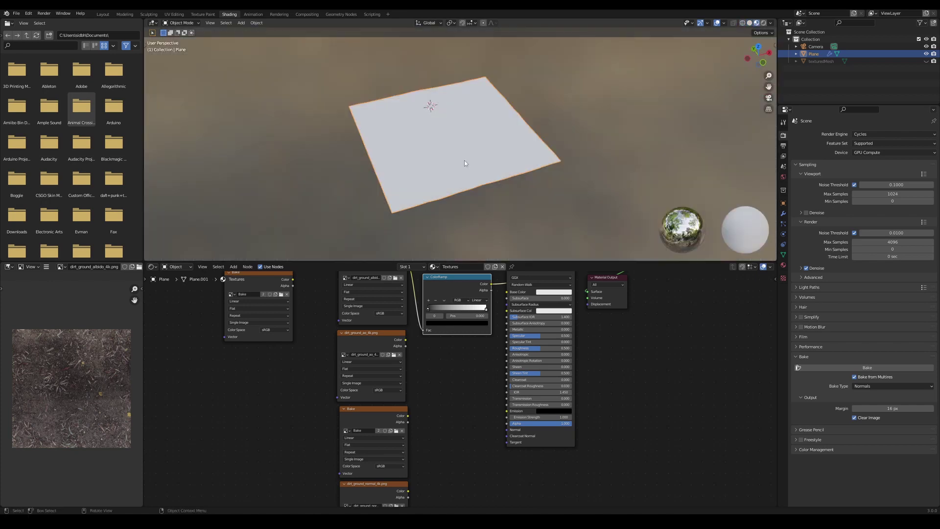
scroll(465, 162, up, 3)
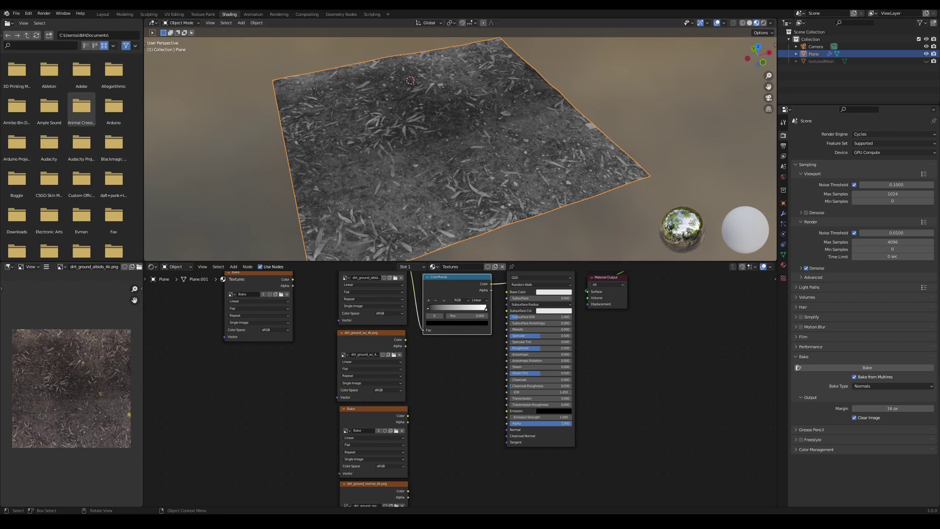
Add a Separate RGB node fed by the normal texture and preview its red, green and blue channels
key(shift+a)
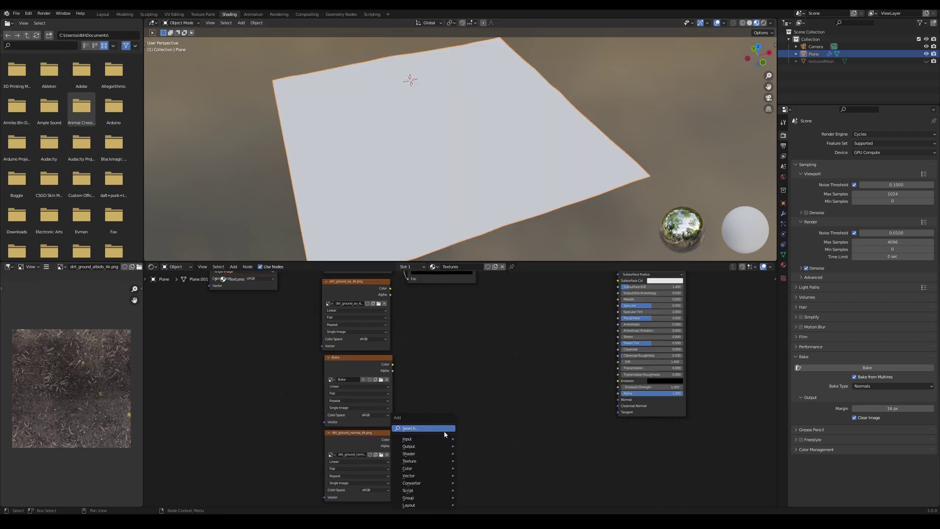
click(444, 430)
text(sepe)
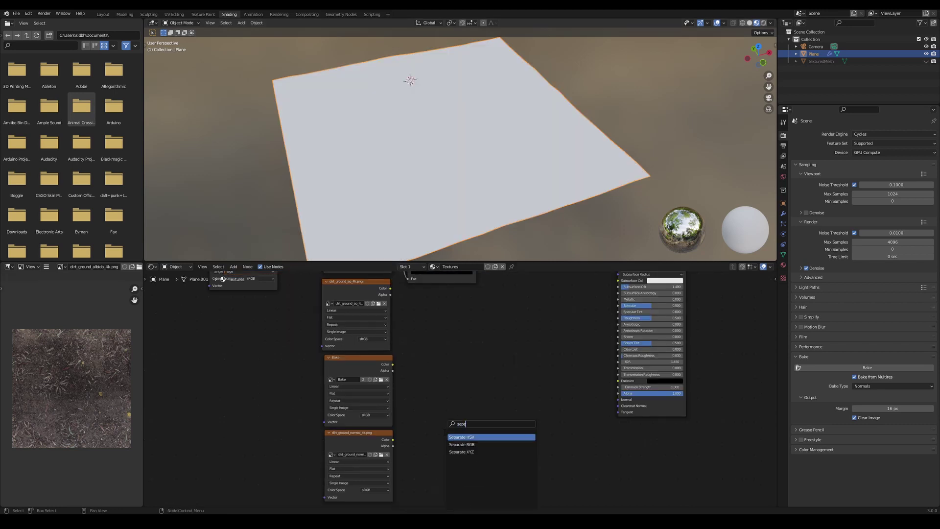
click(461, 444)
click(430, 443)
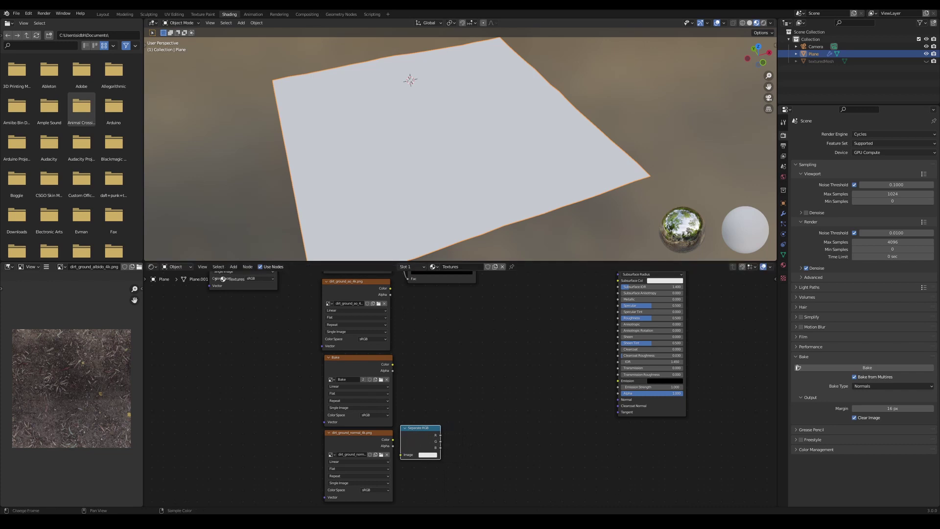
scroll(462, 389, up, 2)
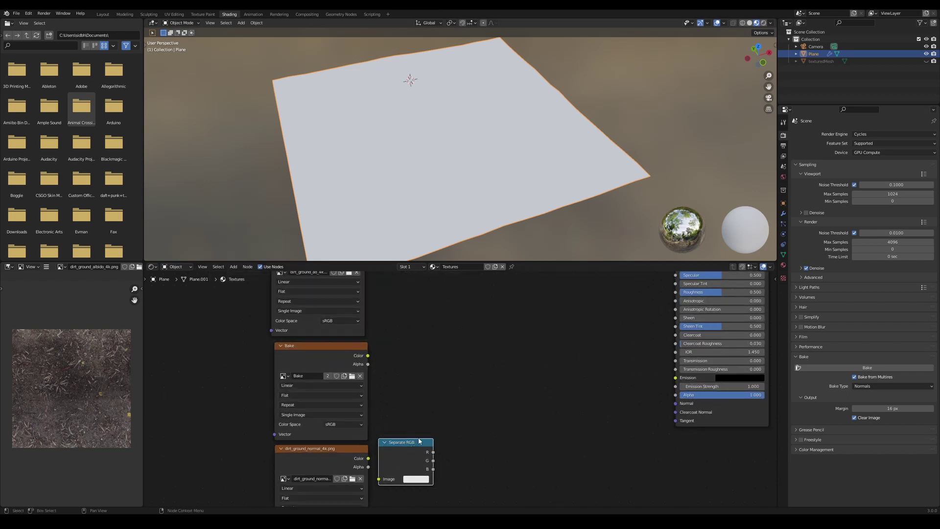
drag(398, 446, 398, 475)
ctrl+shift+click(362, 458)
ctrl+shift+click(411, 454)
ctrl+shift+click(411, 455)
ctrl+shift+click(415, 451)
scroll(442, 309, down, 2)
Add a Mix node and set its blend mode to Multiply
key(shift+a)
click(442, 306)
text(mix)
click(447, 318)
click(444, 319)
click(446, 342)
Rearrange the Bake, normal texture and Separate RGB nodes, and duplicate the Multiply node
drag(292, 406, 213, 409)
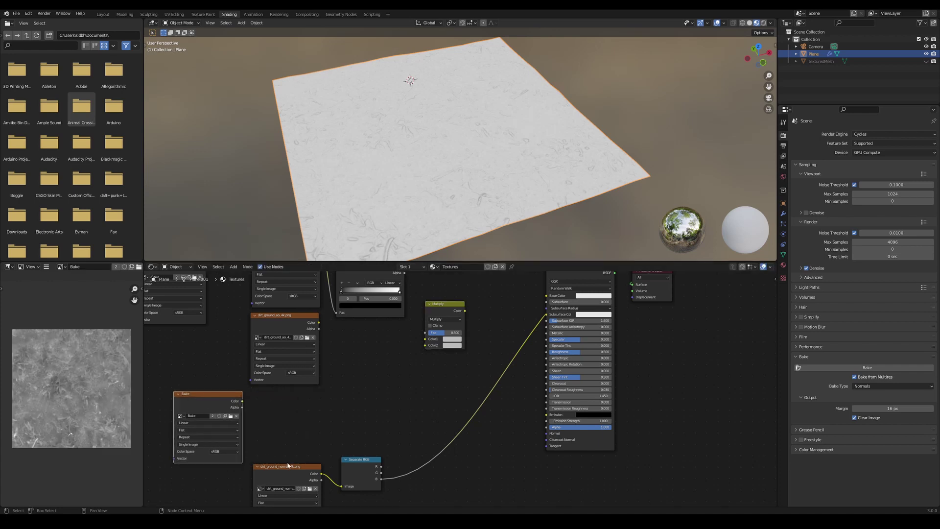
drag(286, 471, 287, 403)
drag(372, 467, 377, 416)
scroll(435, 425, up, 2)
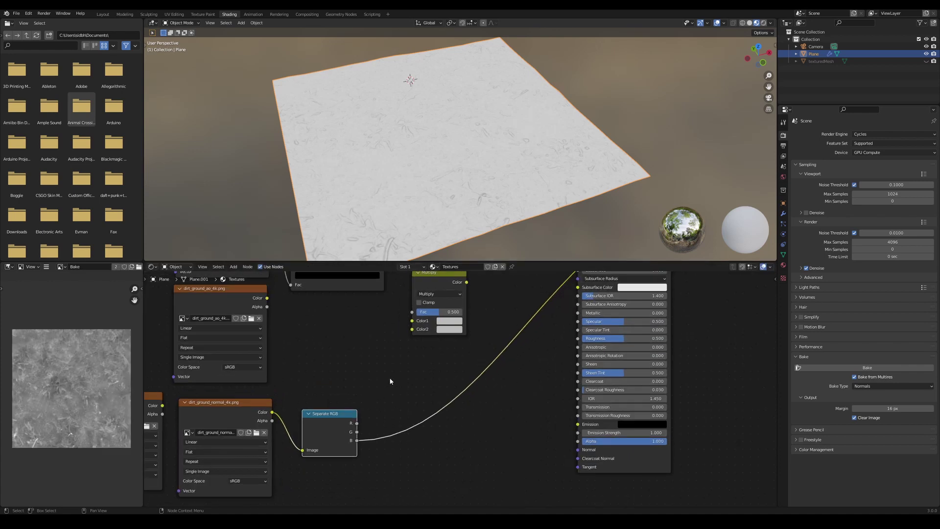
drag(475, 319, 465, 295)
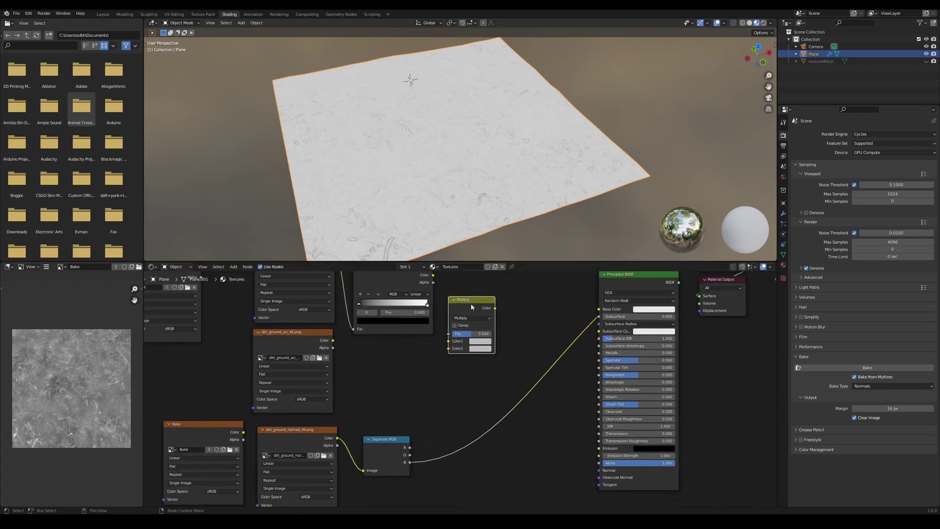
key(shift+d)
click(528, 315)
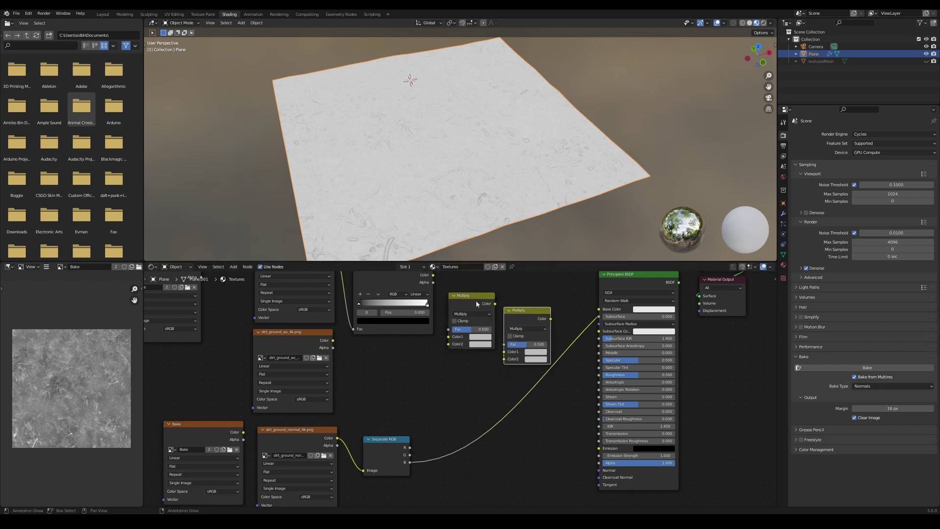
scroll(514, 343, down, 1)
Wire ColorRamp and AO (factor 1) into the first Multiply, chained with the normal's blue channel into the second
click(462, 304)
click(437, 292)
drag(438, 293, 446, 338)
drag(484, 313, 490, 354)
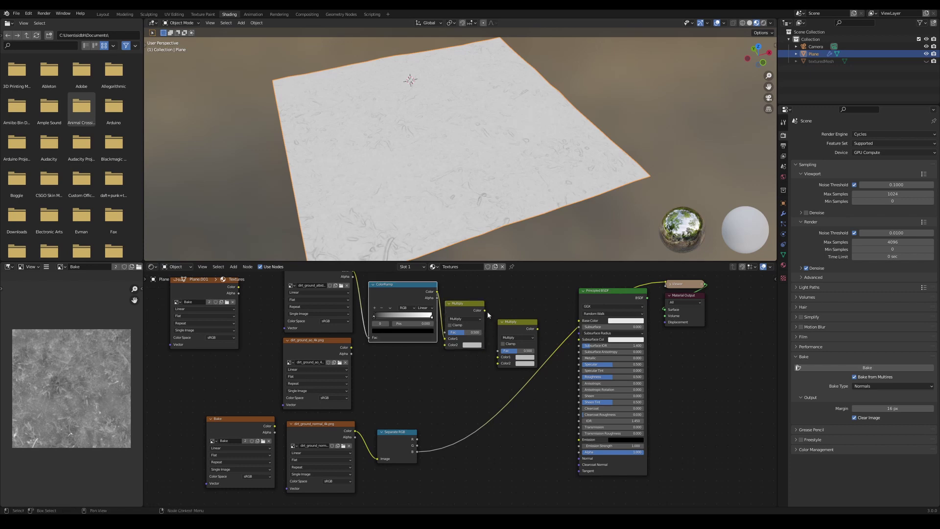
drag(488, 311, 497, 357)
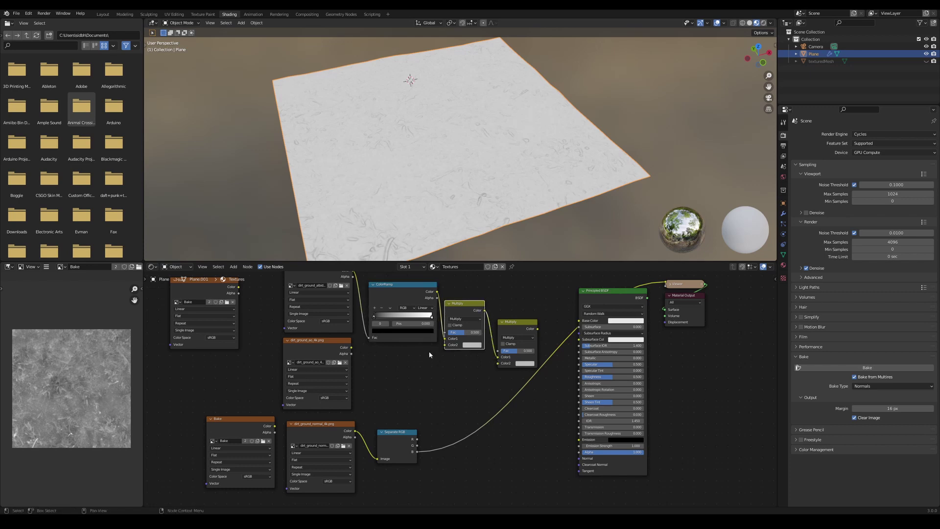
click(342, 352)
drag(351, 347, 482, 333)
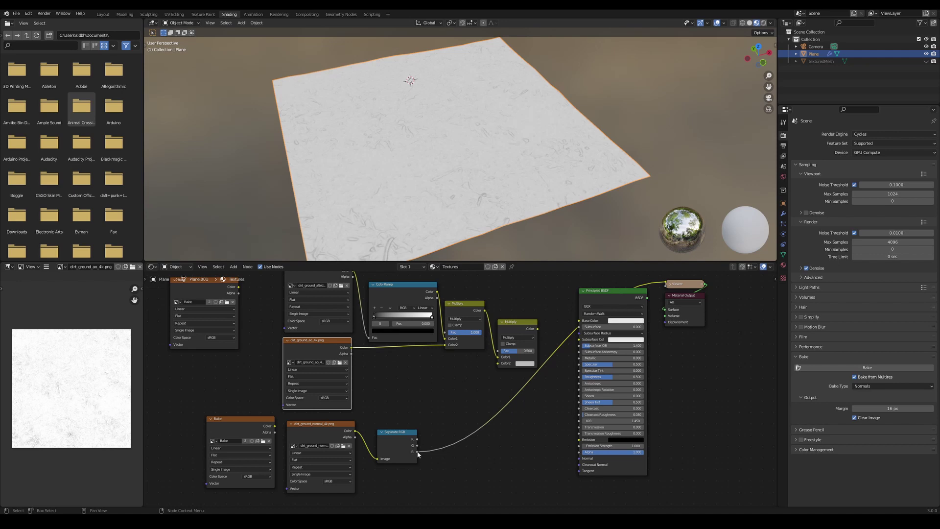
drag(416, 451, 498, 362)
drag(398, 439, 464, 374)
drag(537, 328, 578, 321)
scroll(436, 196, up, 2)
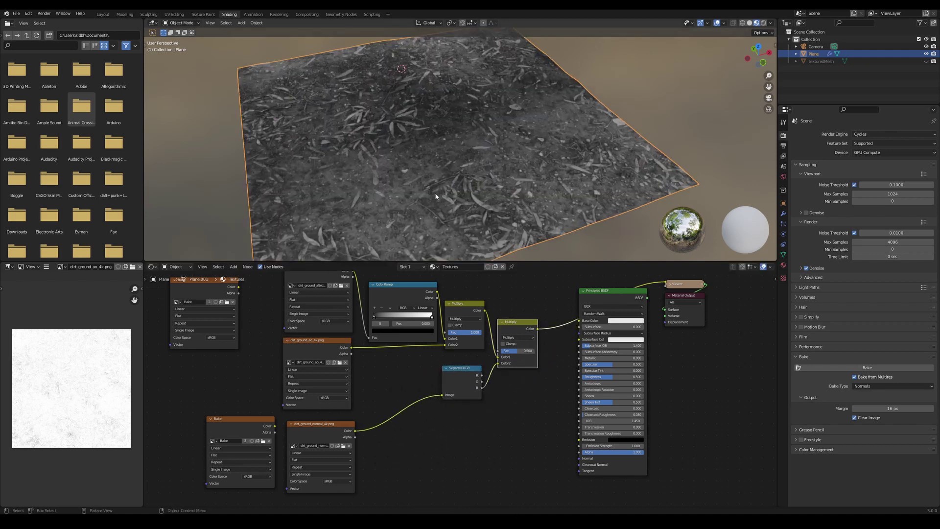
Preview the first and second Multiply results on the plane
ctrl+shift+click(406, 295)
ctrl+shift+click(406, 295)
ctrl+shift+click(466, 309)
ctrl+shift+click(512, 327)
scroll(511, 349, up, 2)
scroll(511, 350, down, 3)
Insert an Invert node on the preview link, tidy the Principled BSDF, and move the ramp's dark stop to 0.035
key(shift+a)
click(495, 356)
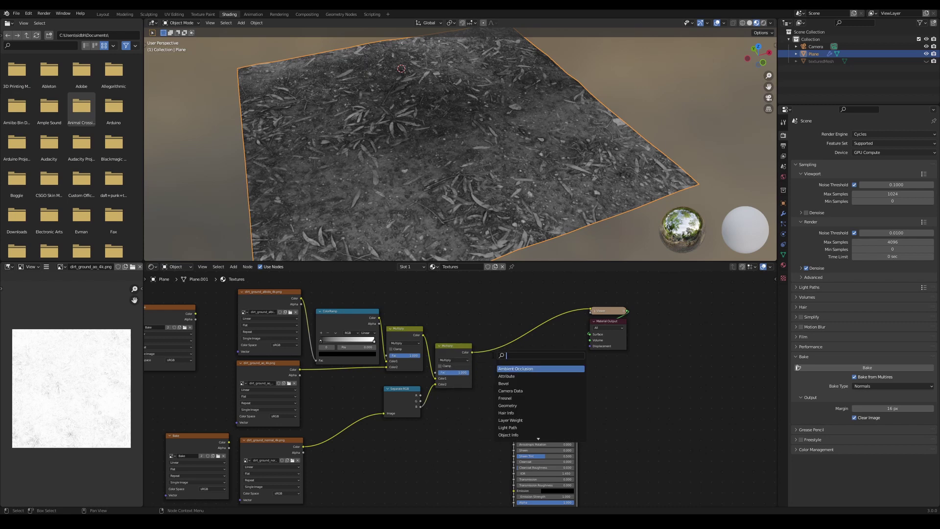
text(invert)
key(Return)
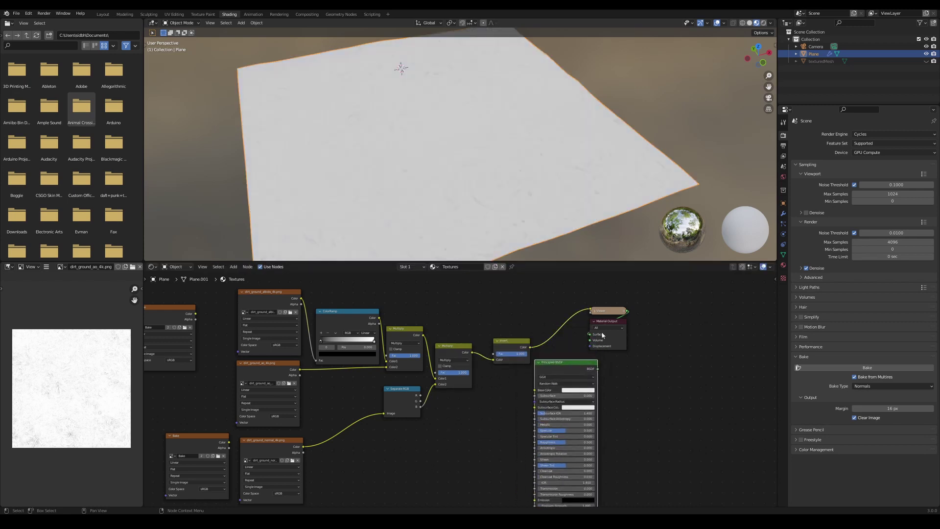
drag(586, 357, 625, 337)
mouse_move(512, 340)
mouse_down()
mouse_move(485, 354)
mouse_move(517, 355)
mouse_up()
mouse_move(575, 353)
mouse_down()
mouse_move(548, 352)
mouse_move(566, 352)
mouse_up()
drag(327, 344, 321, 343)
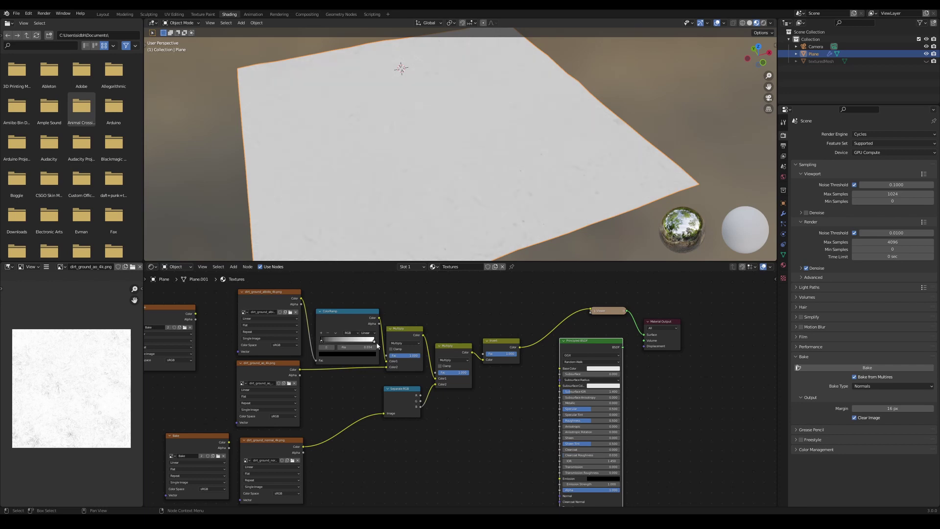
drag(377, 346, 343, 346)
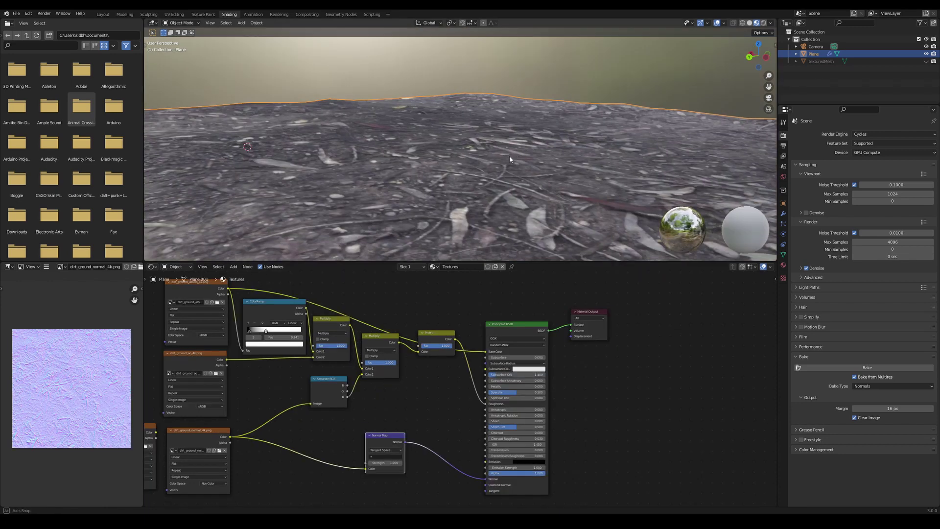
Slide the ColorRamp dark stop through several positions to about 0.25, previewing the ramp and inverted mask on the plane
middle_drag(509, 156, 490, 162)
scroll(348, 351, up, 3)
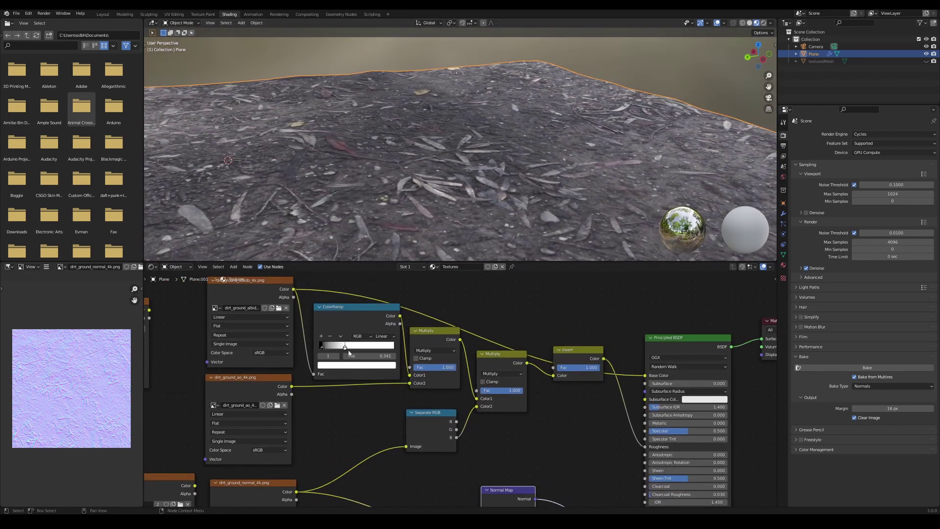
mouse_move(347, 351)
mouse_down()
mouse_move(333, 349)
mouse_move(355, 347)
mouse_up()
mouse_move(471, 218)
middle_down()
mouse_move(491, 214)
mouse_move(473, 216)
middle_up()
mouse_move(356, 349)
mouse_down()
mouse_move(324, 348)
mouse_move(340, 349)
mouse_up()
middle_drag(472, 191, 478, 191)
ctrl+shift+click(374, 310)
scroll(423, 251, down, 5)
mouse_move(346, 350)
mouse_down()
mouse_move(326, 349)
mouse_move(347, 352)
mouse_move(327, 349)
mouse_move(338, 349)
mouse_up()
ctrl+shift+click(577, 365)
scroll(455, 252, up, 4)
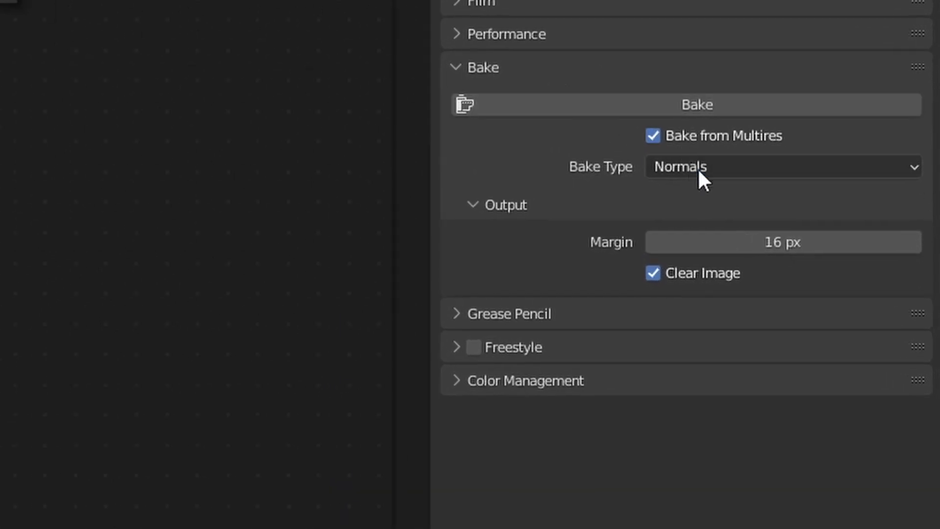
Turn off Bake from Multires and Selected to Active, and set the bake type to Roughness
click(867, 387)
click(652, 135)
click(671, 164)
click(718, 358)
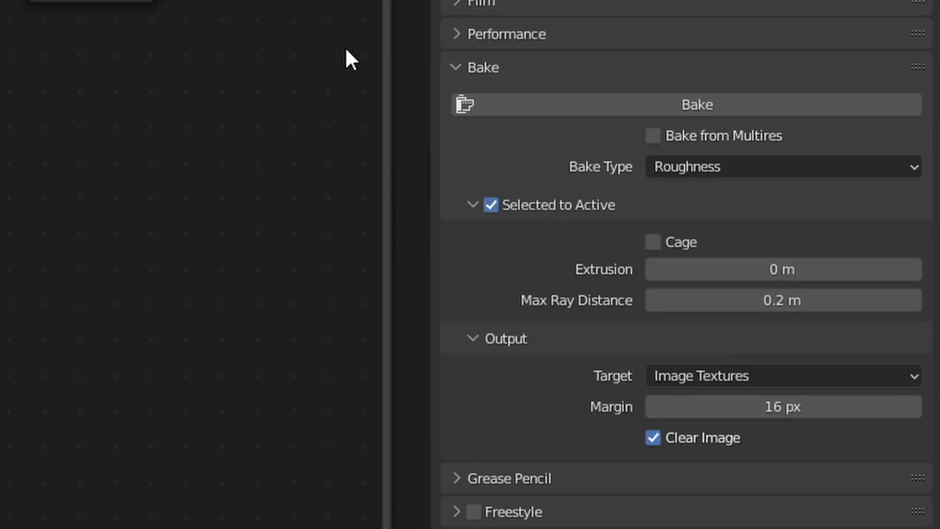
click(491, 205)
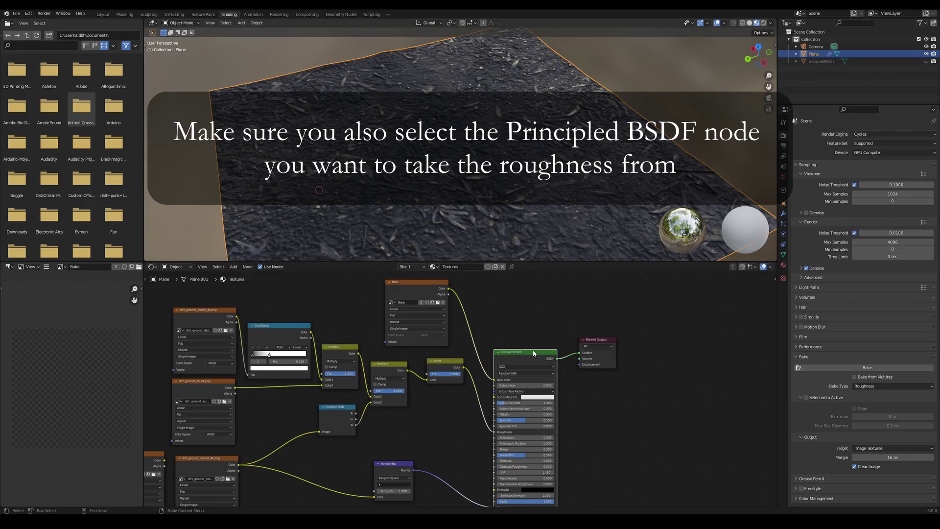
Bake the roughness map with the Principled BSDF selected, then drag the five texture files into GIMP
scroll(431, 308, down, 2)
click(534, 346)
scroll(534, 345, down, 2)
click(809, 366)
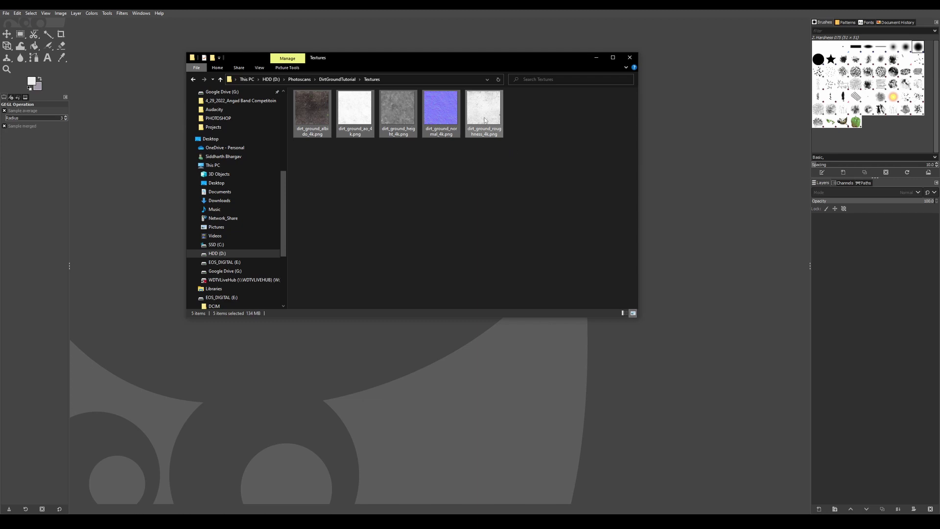
drag(485, 120, 409, 367)
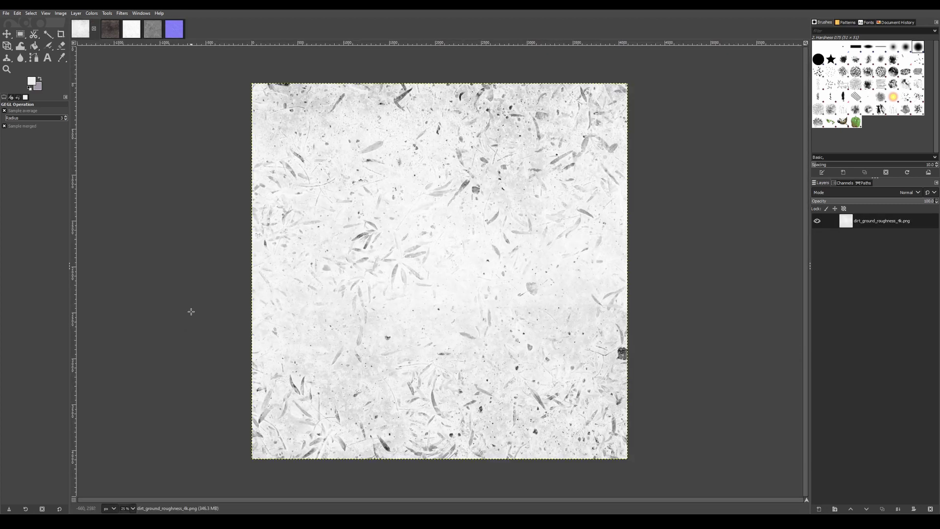
Bring up dirt_ground_albedo_4k.png and zoom in and out to inspect the soil detail
click(110, 35)
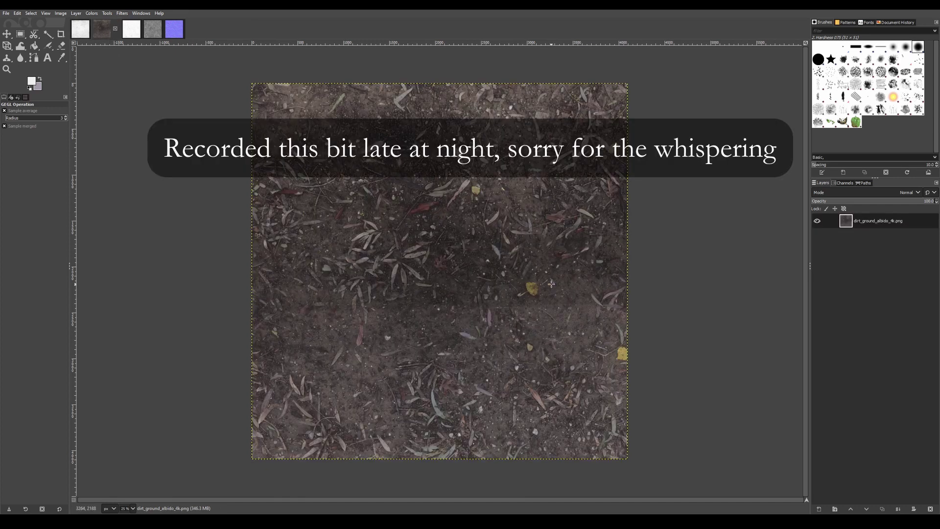
ctrl+scroll(542, 283, up, 5)
ctrl+scroll(543, 282, down, 2)
ctrl+scroll(589, 381, up, 1)
ctrl+scroll(589, 381, up, 2)
ctrl+scroll(710, 265, down, 6)
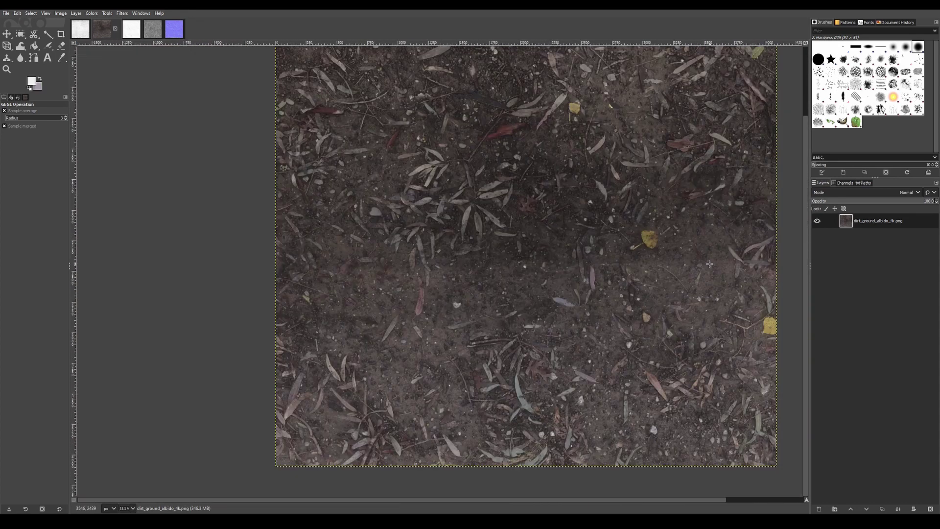
ctrl+scroll(709, 265, up, 1)
ctrl+scroll(318, 175, down, 1)
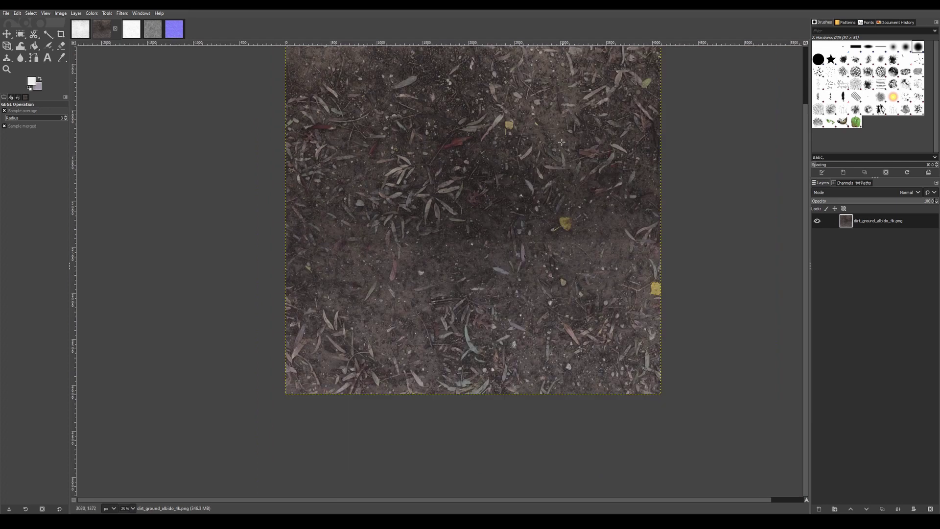
ctrl+scroll(329, 170, up, 1)
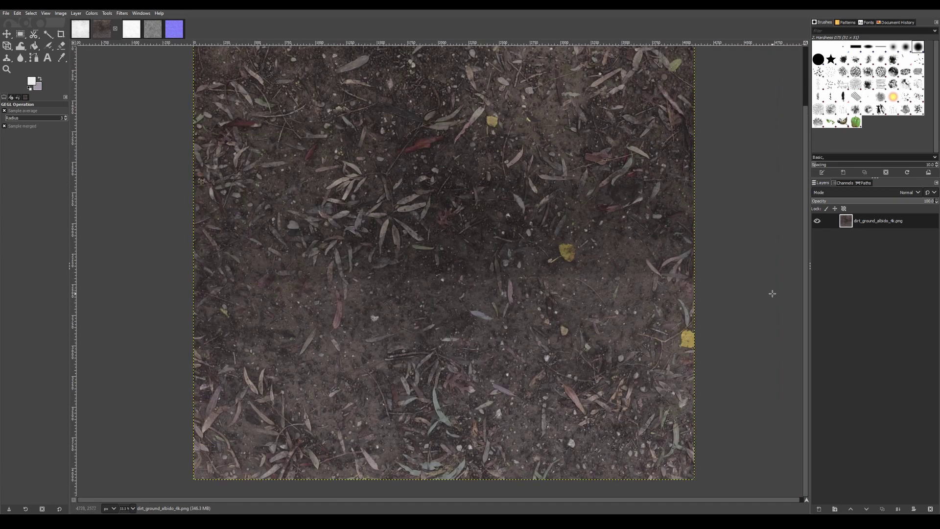
ctrl+scroll(647, 224, down, 1)
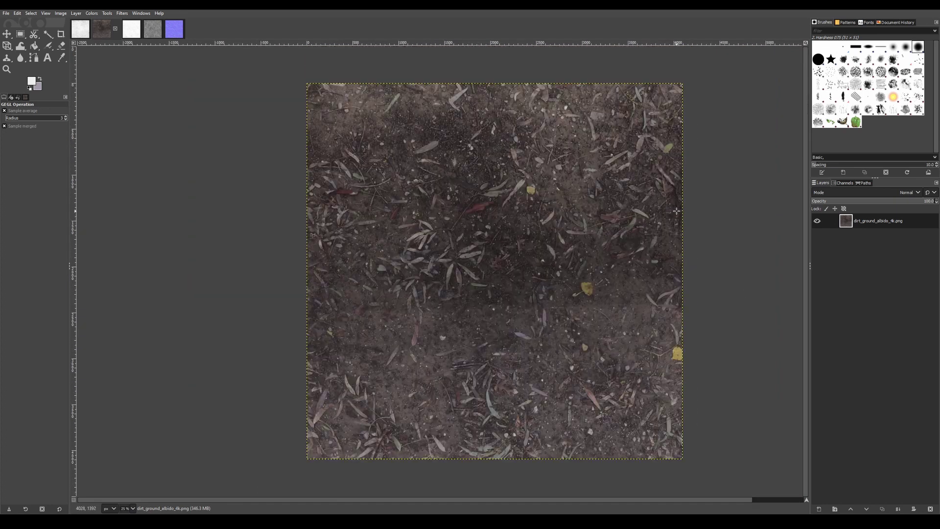
Duplicate the albedo layer and apply a Gaussian blur of about 36 to the copy
right_click(869, 223)
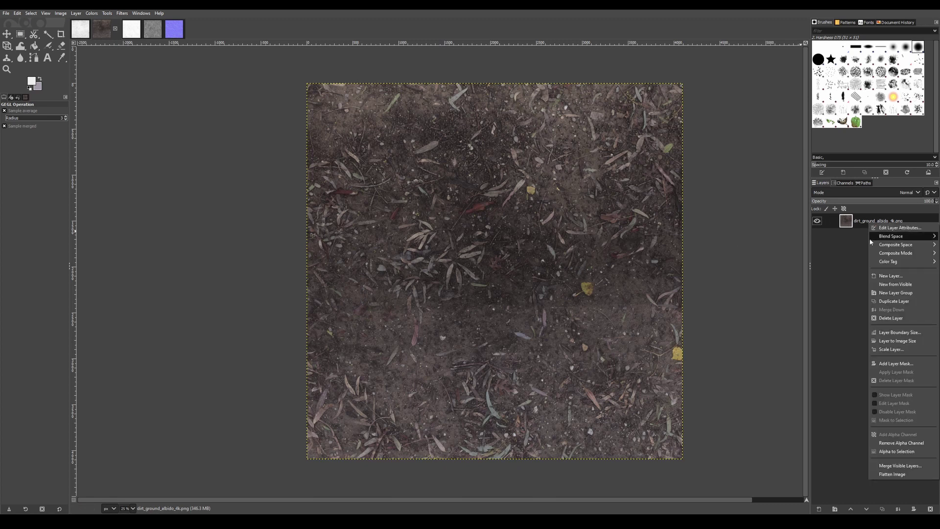
click(883, 302)
click(122, 13)
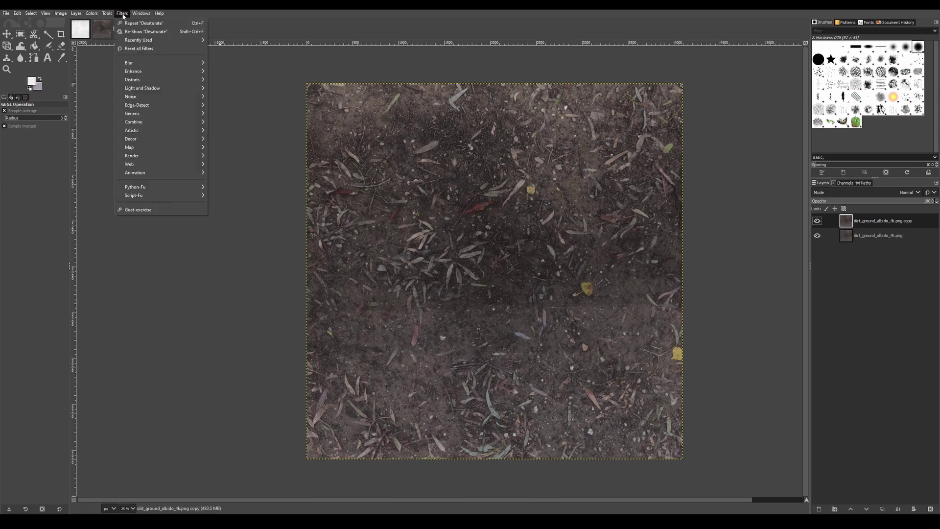
mouse_move(162, 62)
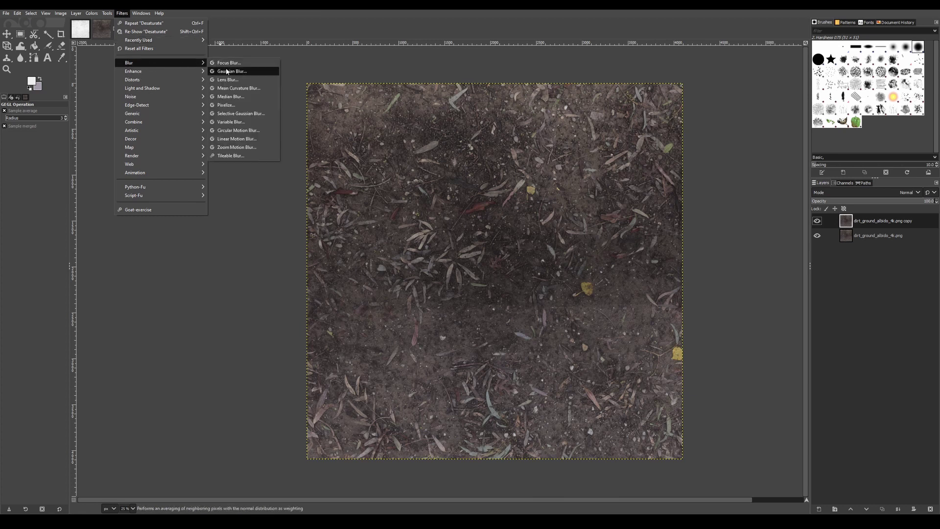
click(226, 68)
drag(134, 277, 121, 277)
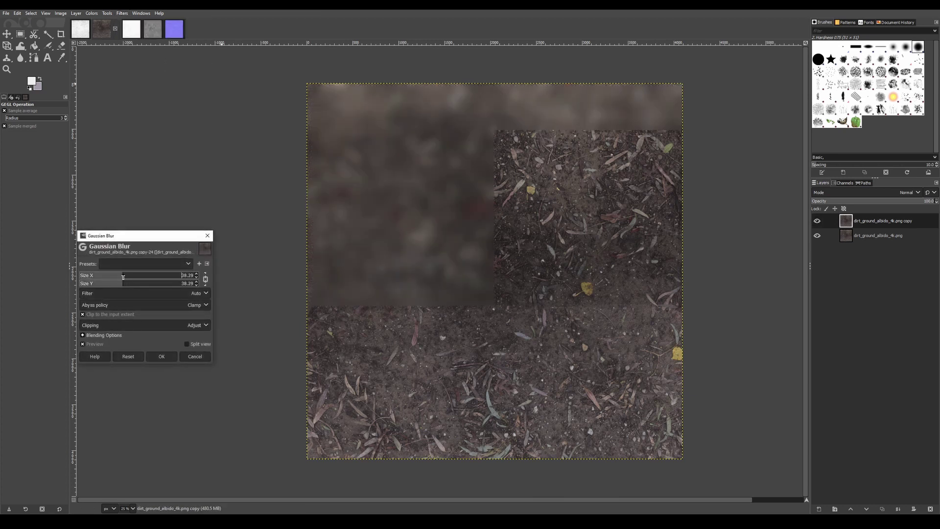
click(162, 356)
Invert and desaturate the blurred copy, then set its layer mode to Overlay
click(93, 15)
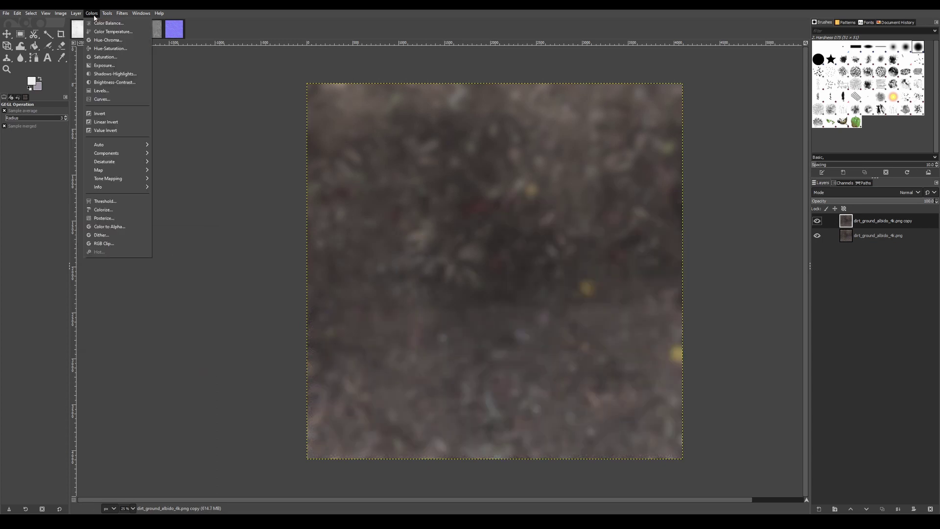
click(96, 114)
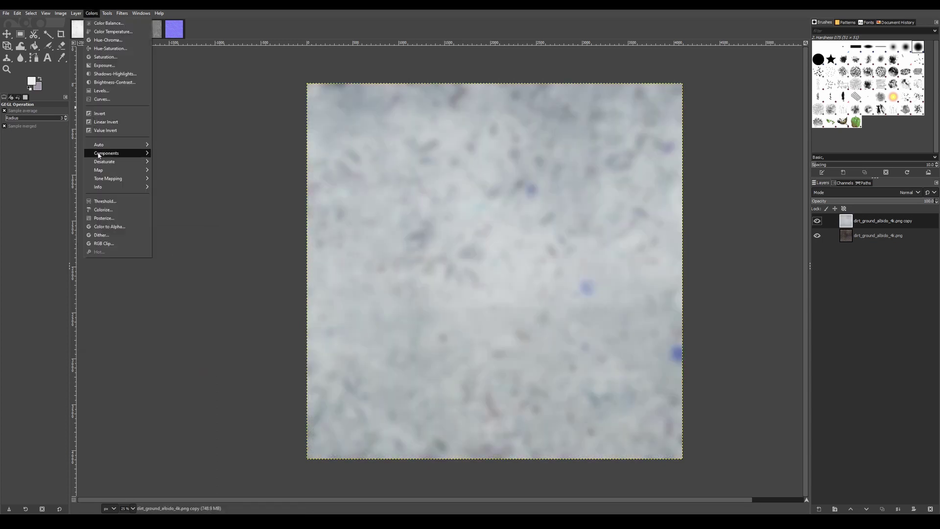
mouse_move(118, 162)
click(169, 171)
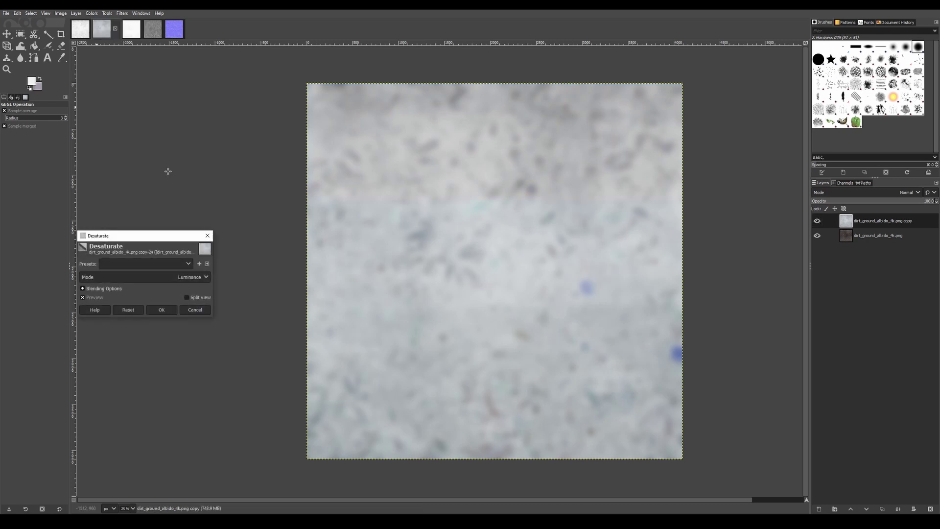
click(161, 310)
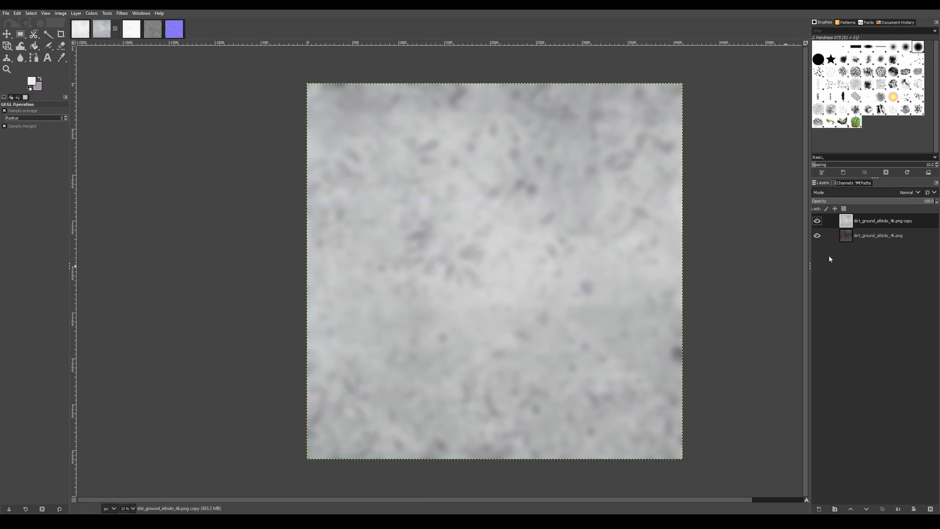
click(839, 193)
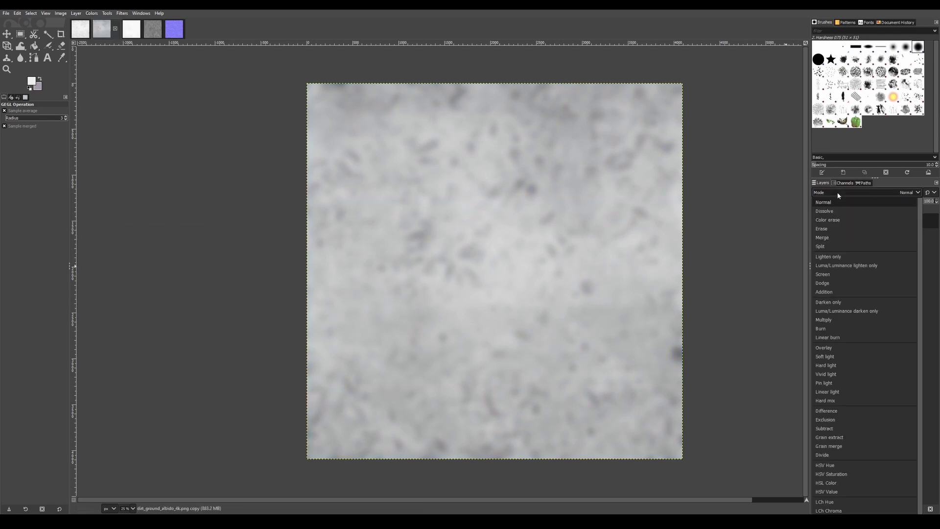
click(831, 348)
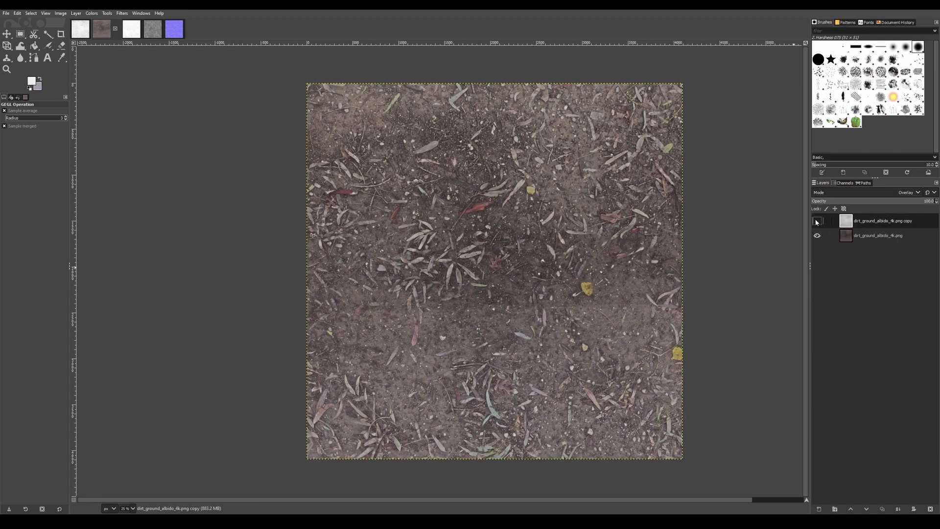
Toggle the overlay copy's visibility to compare the brightness-equalized albedo with the original
click(817, 221)
click(816, 221)
click(816, 221)
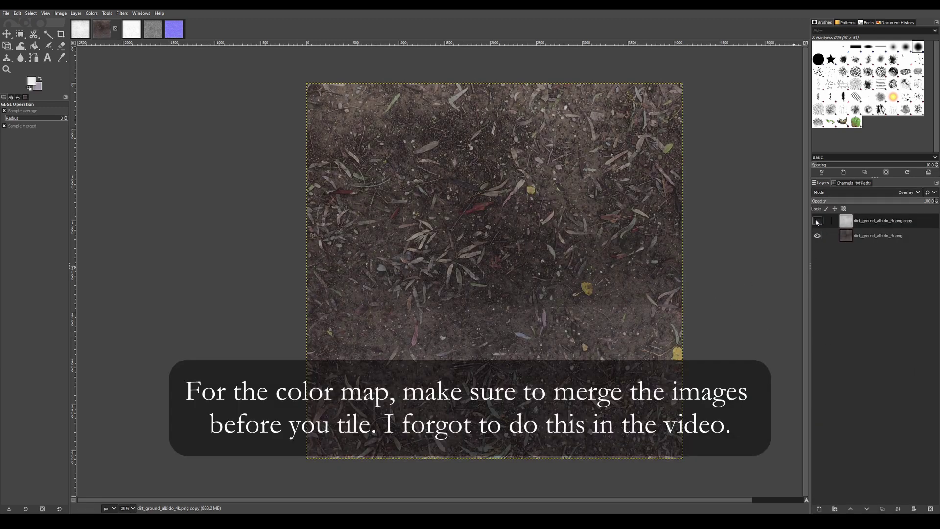
click(817, 220)
click(816, 221)
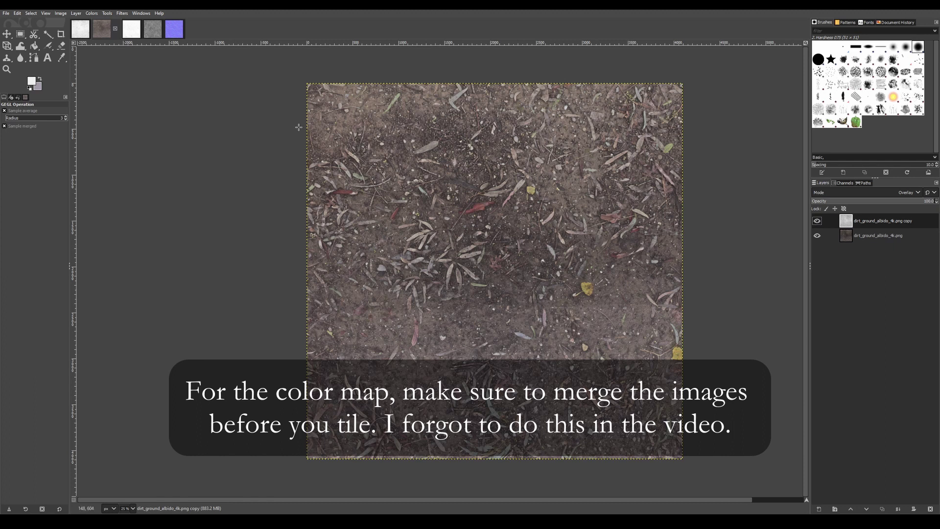
Apply Tile Seamless to the albedo, AO and height map images
click(120, 13)
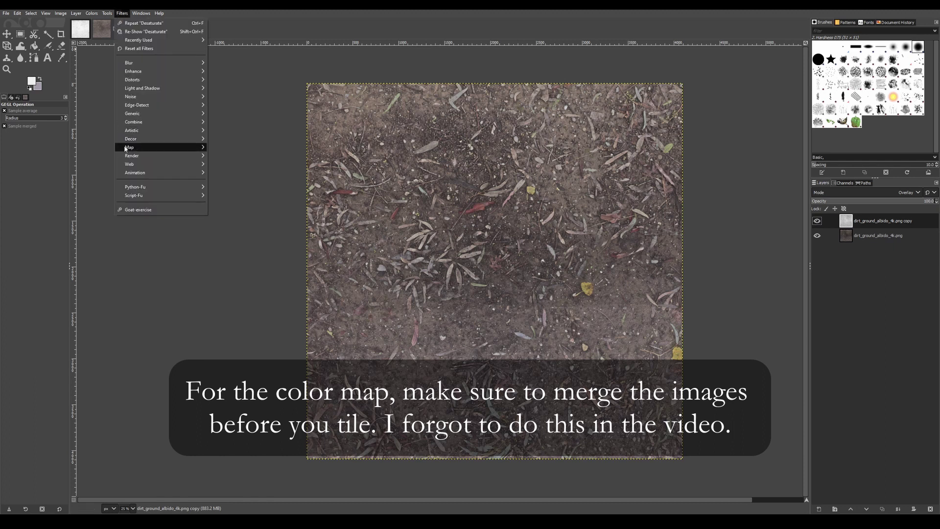
mouse_move(156, 147)
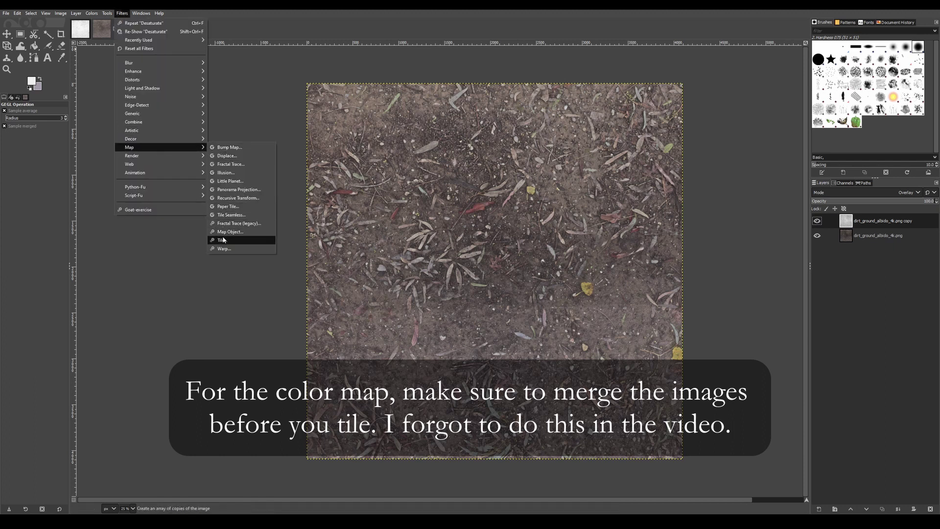
click(230, 215)
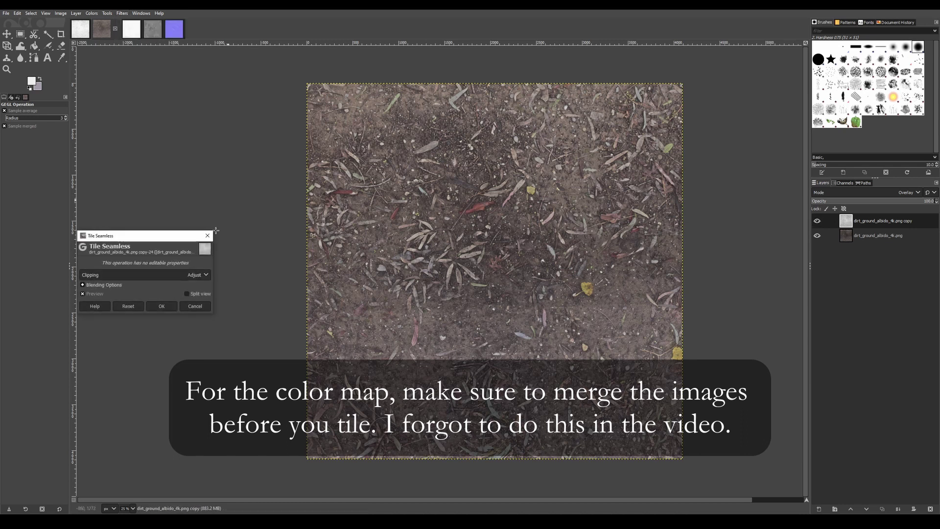
click(170, 305)
click(123, 29)
click(122, 13)
click(229, 214)
click(152, 29)
click(121, 13)
click(229, 215)
Apply Tile Seamless to the normal and roughness map images
click(170, 305)
click(174, 28)
click(122, 13)
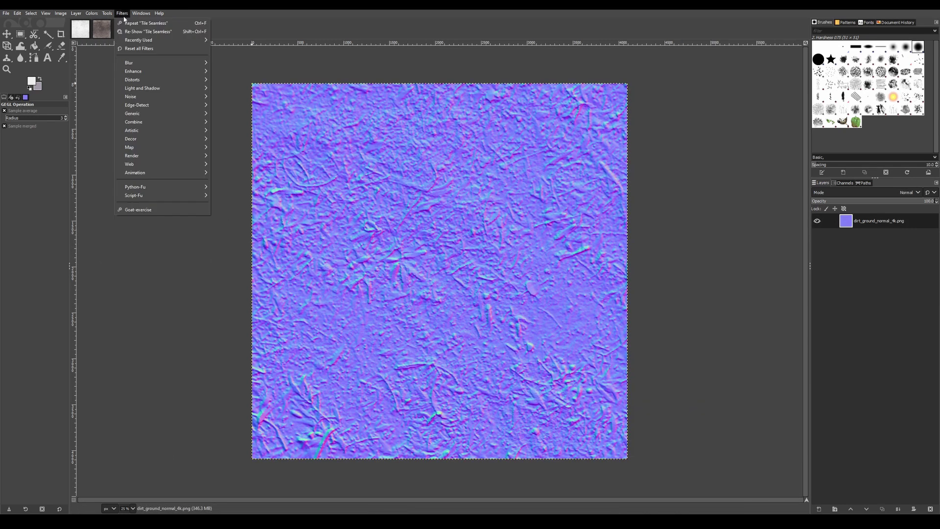
click(232, 214)
click(161, 306)
click(80, 29)
click(122, 13)
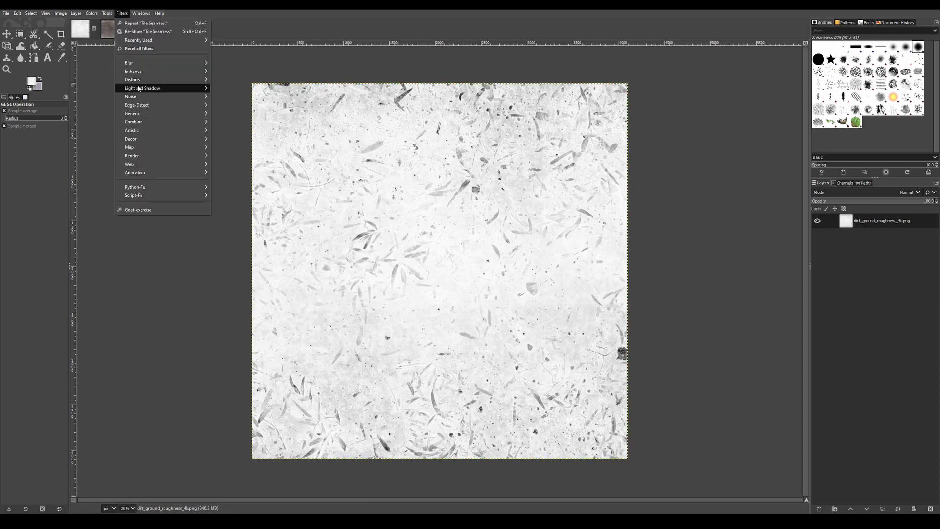
click(232, 213)
click(161, 306)
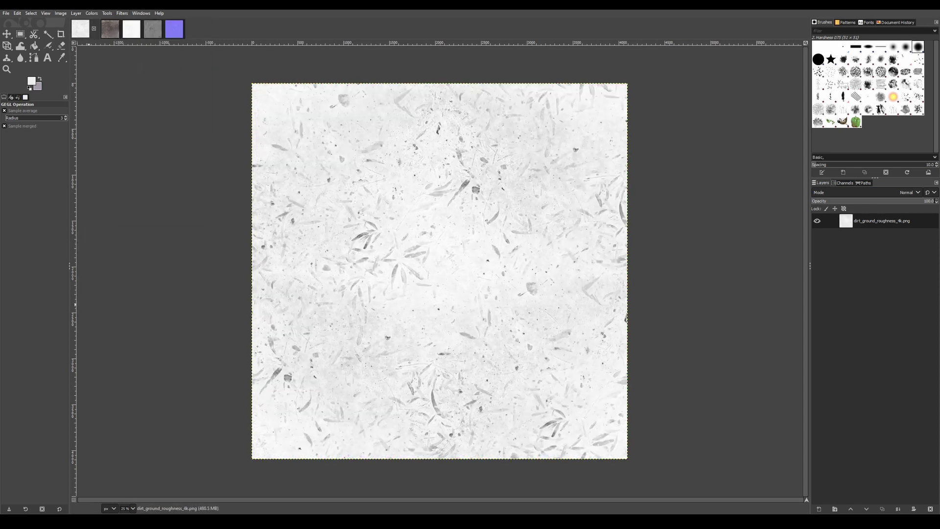